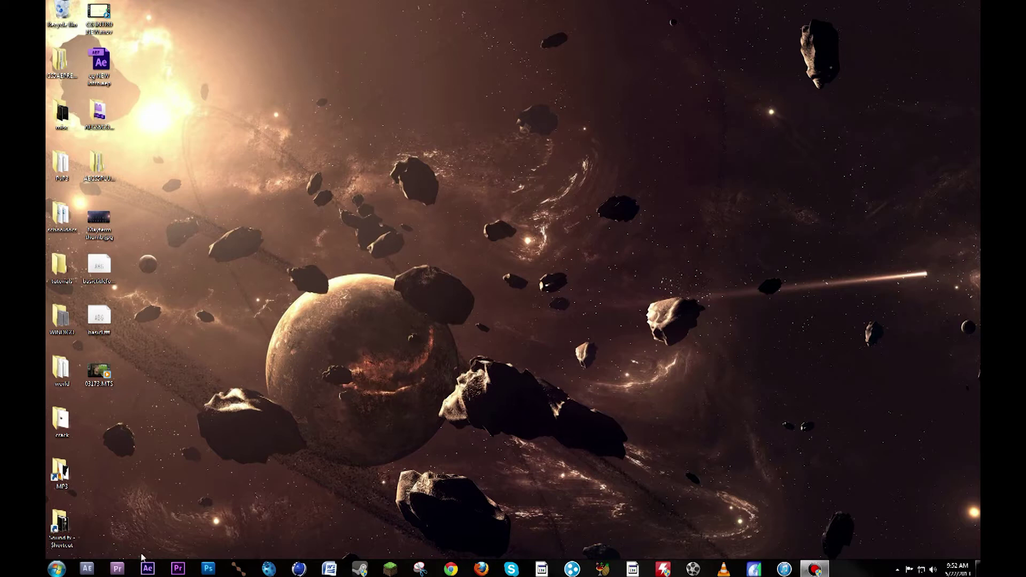
- Launch Premiere Pro and start a new project saved in a new folder named 'editing'
{"action": "left_click", "coordinate": [117, 568]}
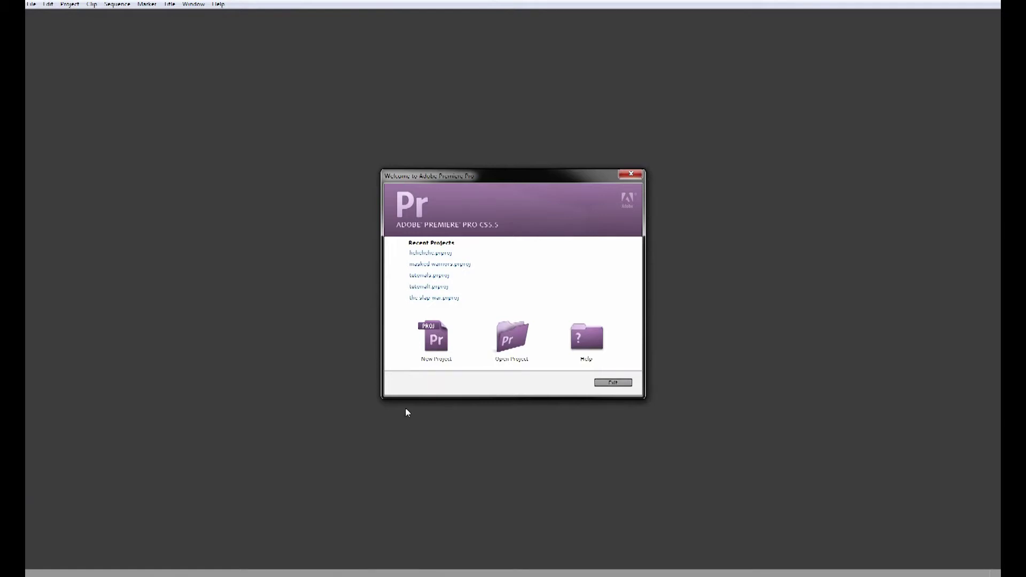
{"action": "left_click", "coordinate": [434, 338]}
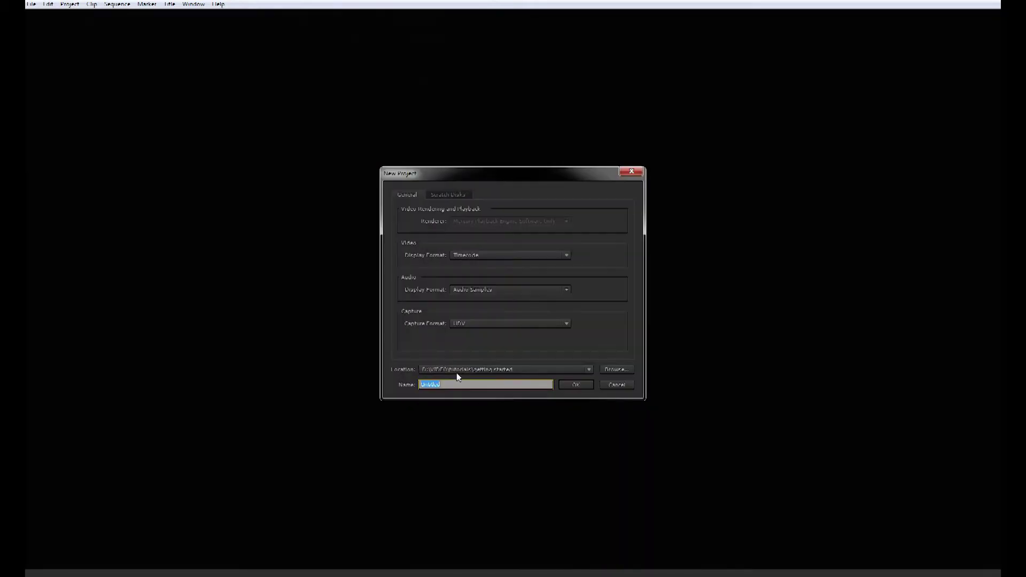
{"action": "left_click", "coordinate": [626, 369]}
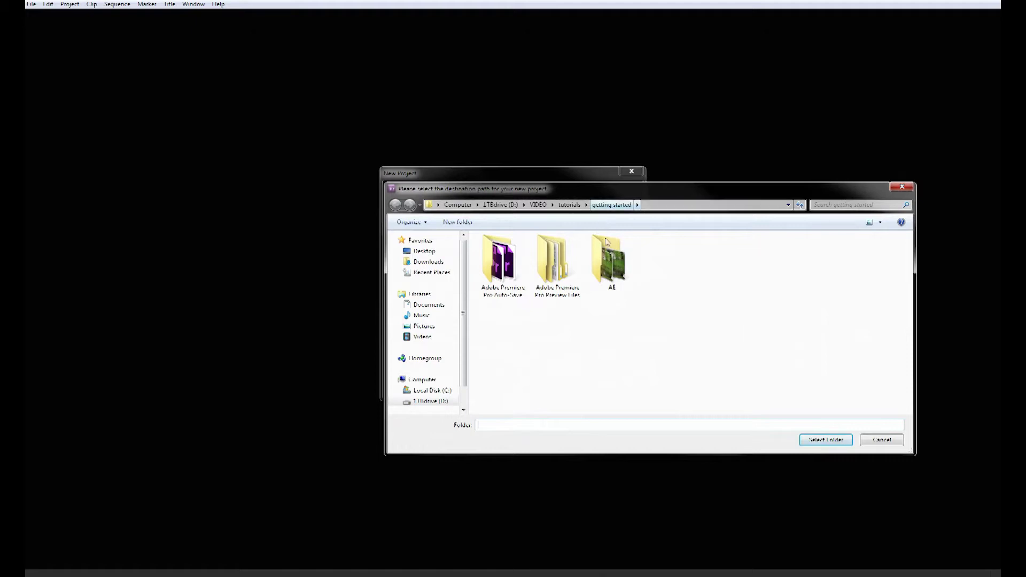
{"action": "right_click", "coordinate": [672, 319]}
{"action": "mouse_move", "coordinate": [712, 426]}
{"action": "left_click", "coordinate": [795, 425]}
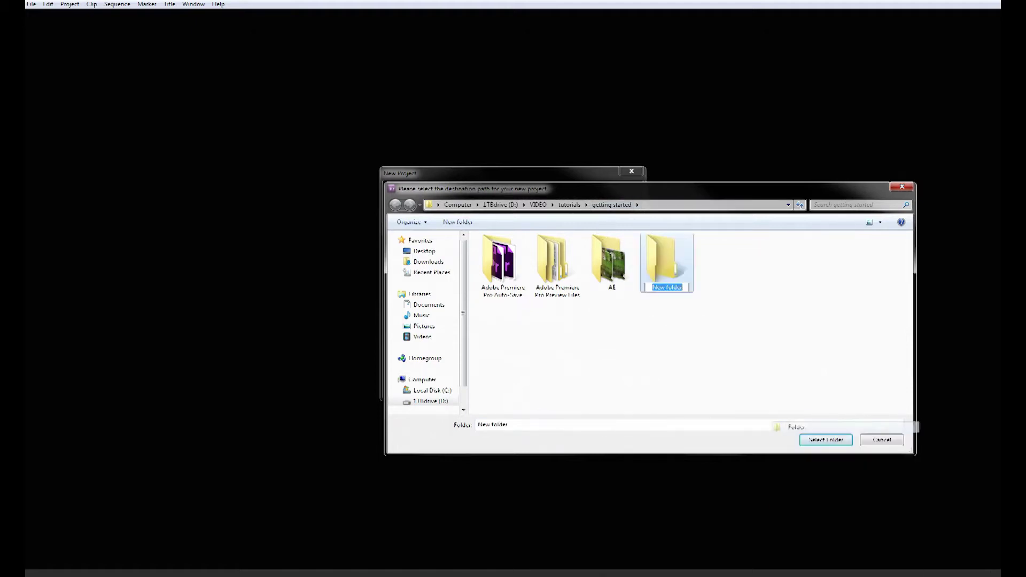
{"action": "type", "text": "cditing"}
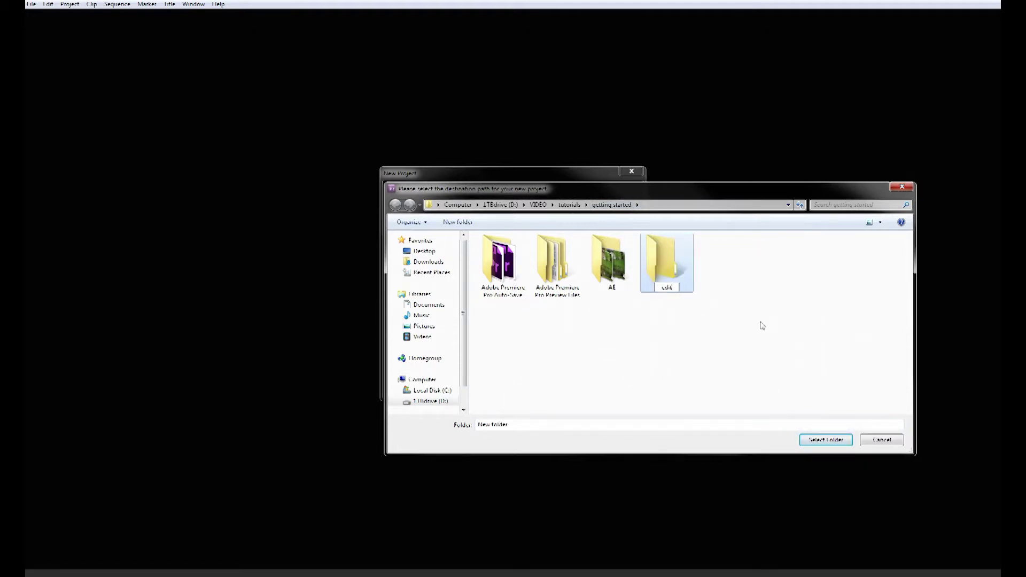
{"action": "key", "text": "Return"}
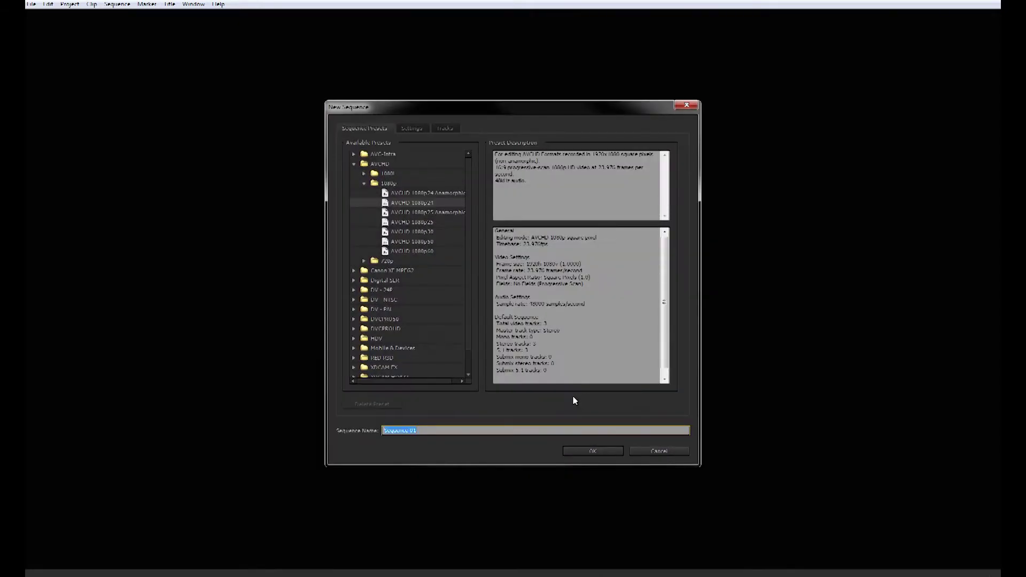
- Compare the AVCHD 1080p presets (24, 25, 30, 50, 60) and glance at the RED R3D group
{"action": "left_click", "coordinate": [354, 163]}
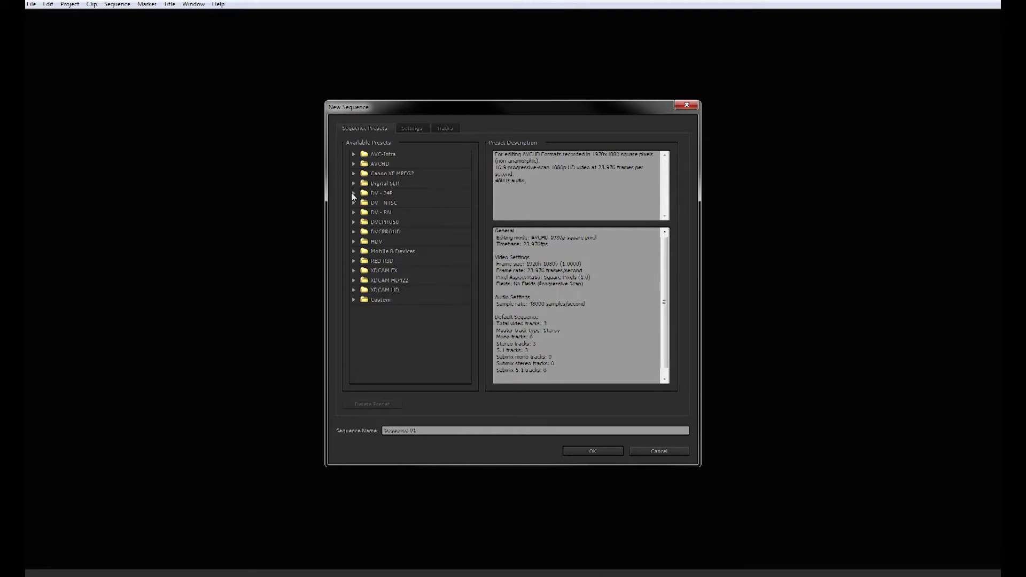
{"action": "left_click", "coordinate": [353, 164]}
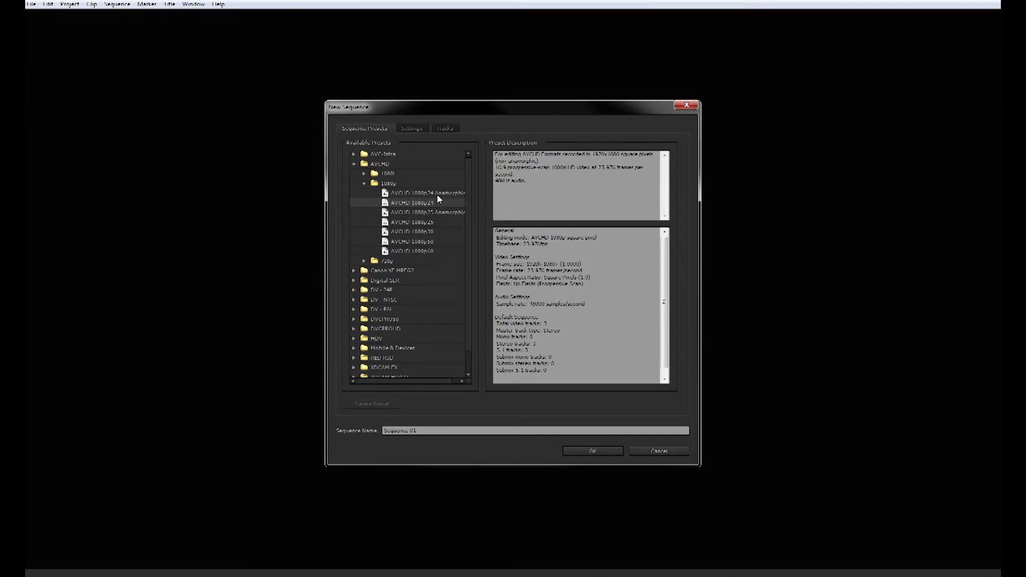
{"action": "left_click", "coordinate": [432, 221]}
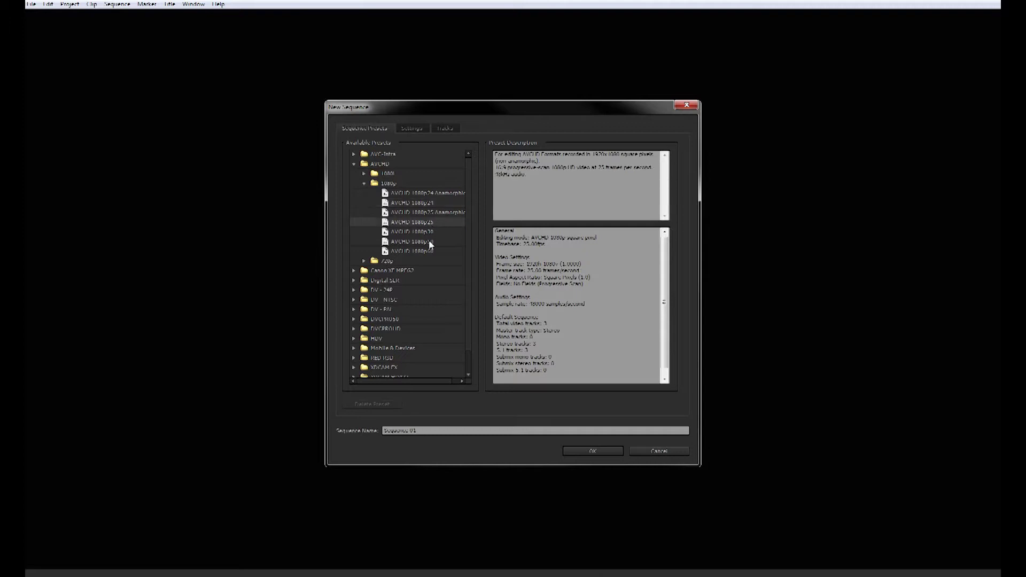
{"action": "left_click", "coordinate": [430, 241]}
{"action": "left_click", "coordinate": [434, 202]}
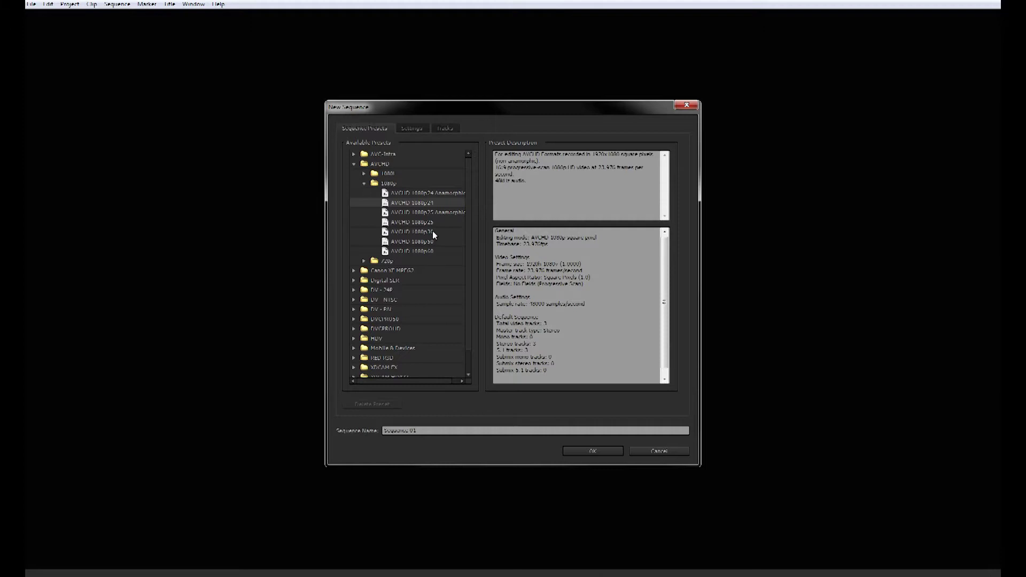
{"action": "left_click", "coordinate": [428, 252]}
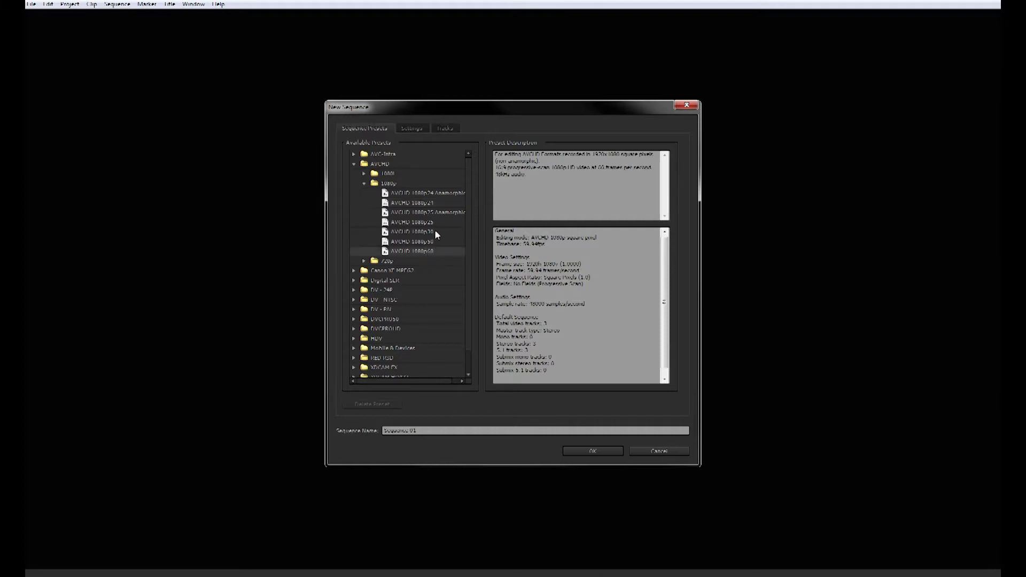
{"action": "left_click", "coordinate": [436, 231]}
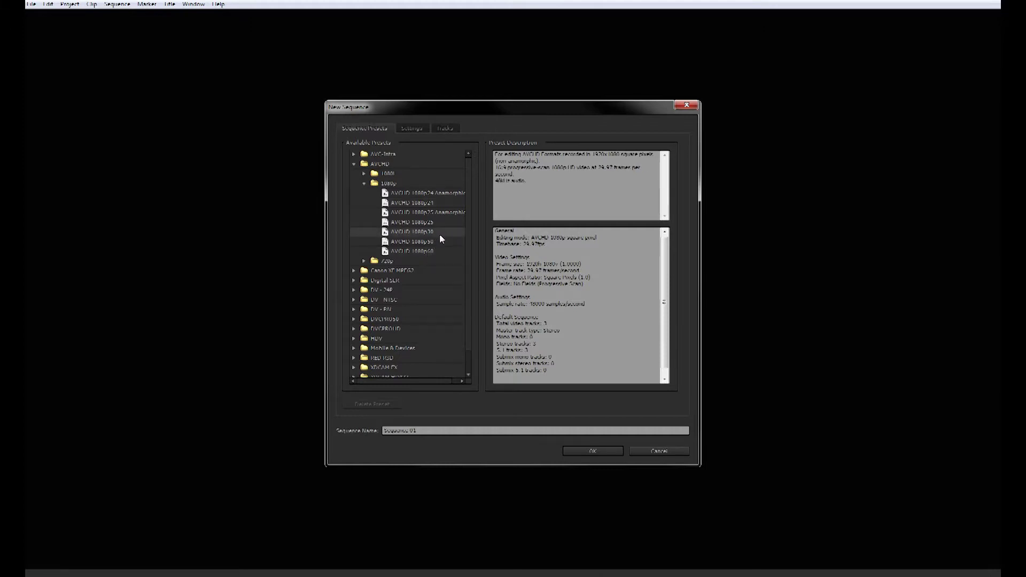
{"action": "left_click", "coordinate": [365, 184]}
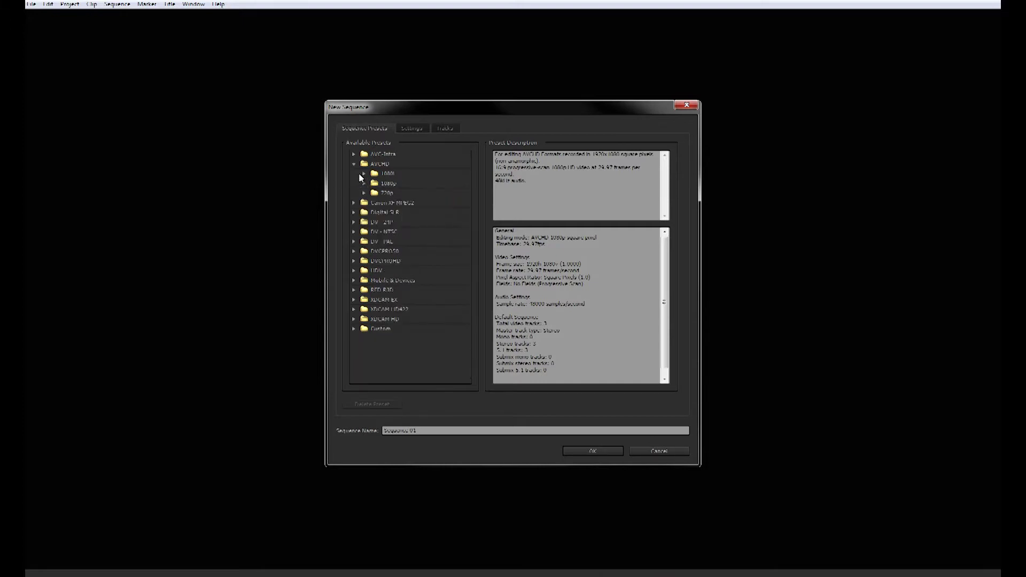
{"action": "left_click", "coordinate": [354, 164]}
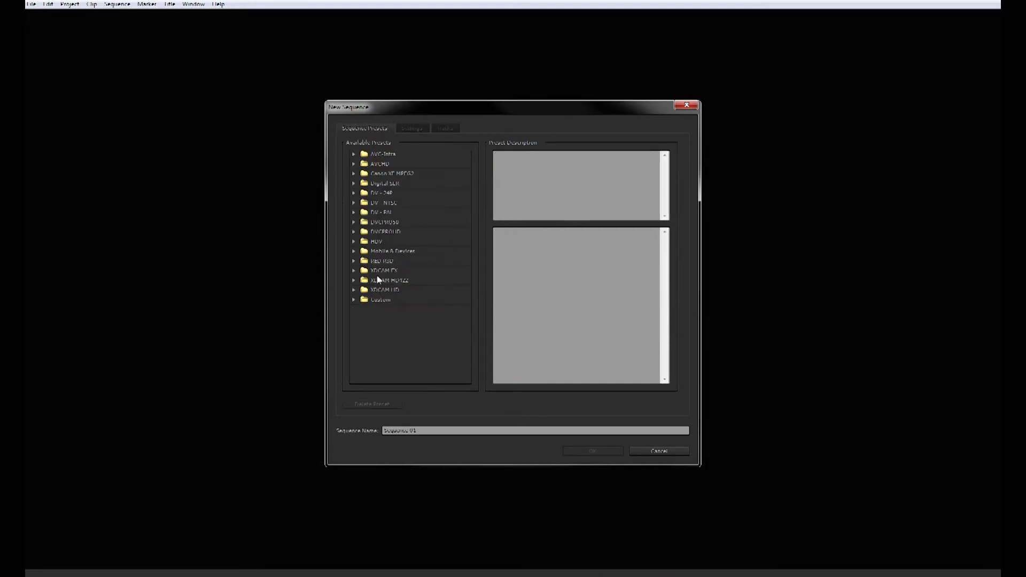
{"action": "left_click", "coordinate": [353, 261]}
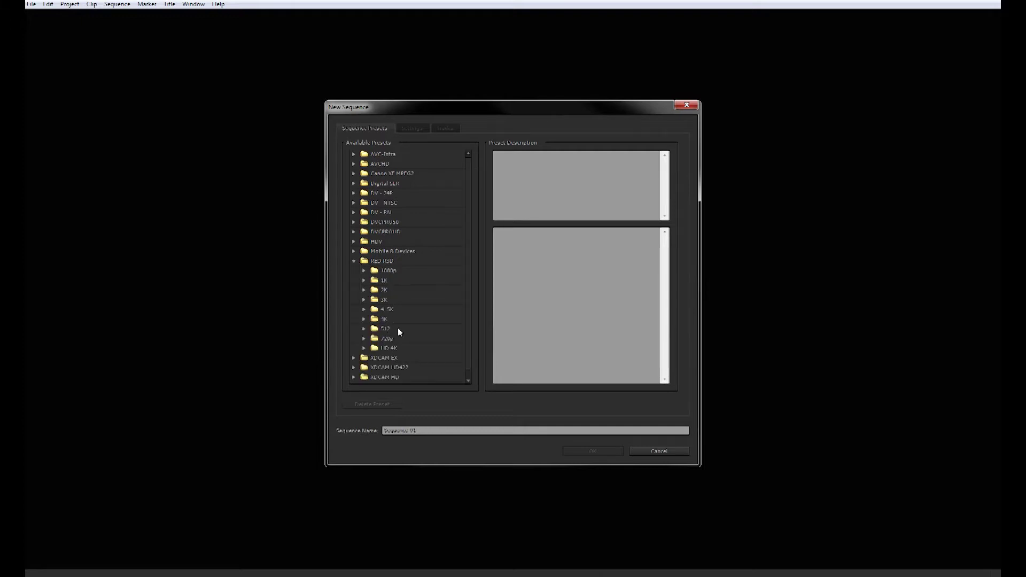
{"action": "left_click", "coordinate": [354, 261]}
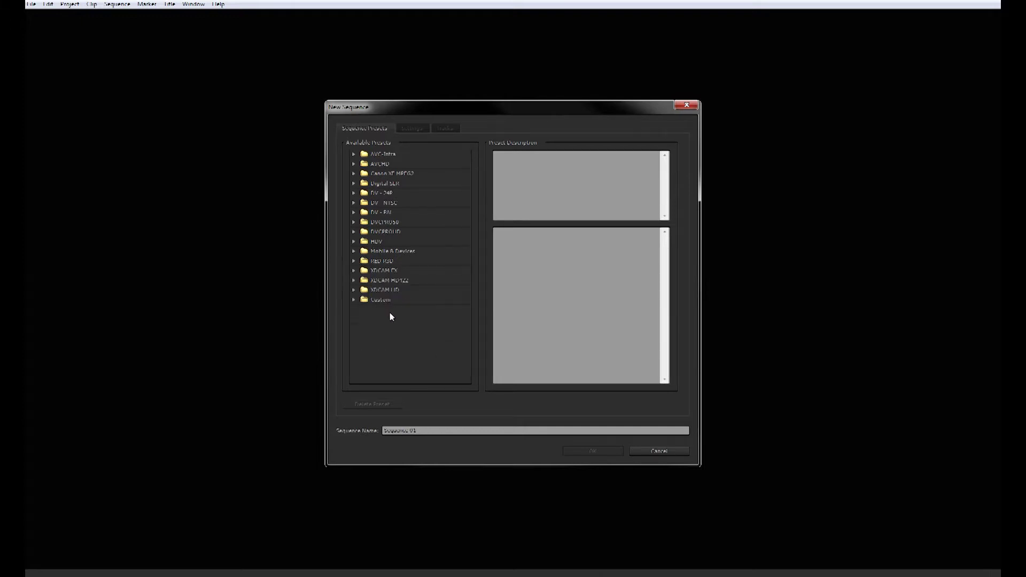
- Create the sequence from the AVCHD 1080p30 preset
{"action": "left_click", "coordinate": [354, 164]}
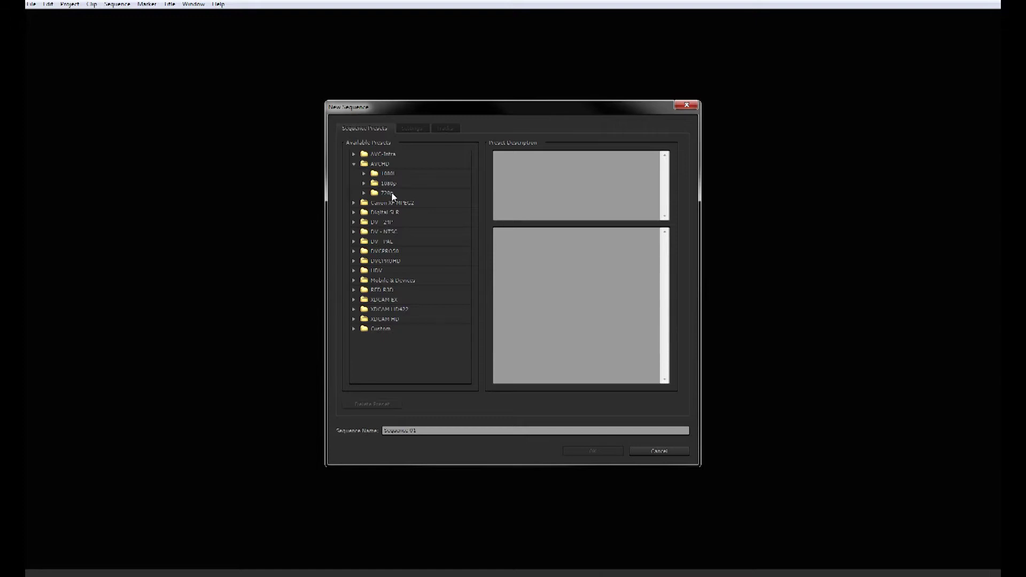
{"action": "left_click", "coordinate": [364, 183]}
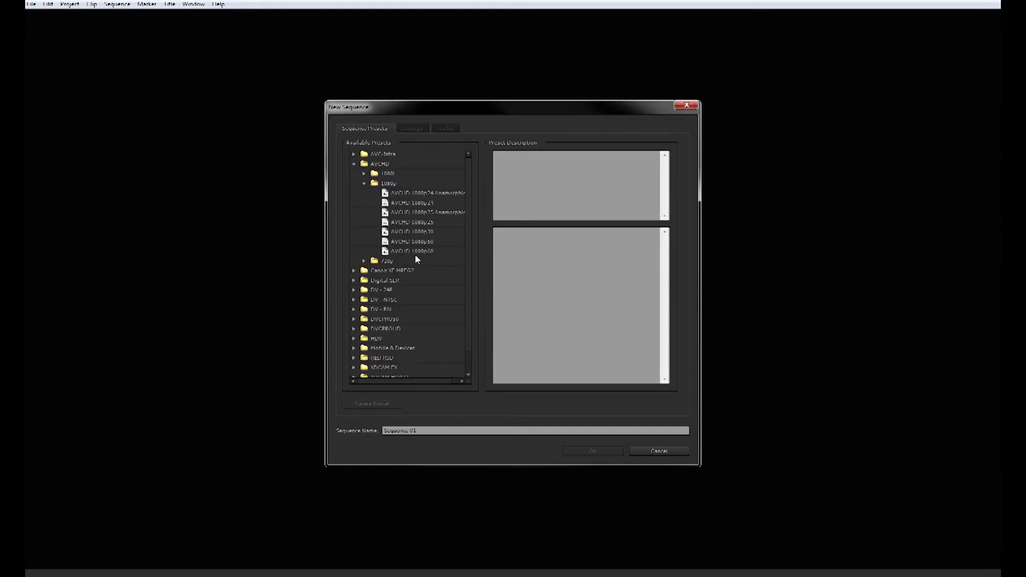
{"action": "left_click", "coordinate": [417, 232]}
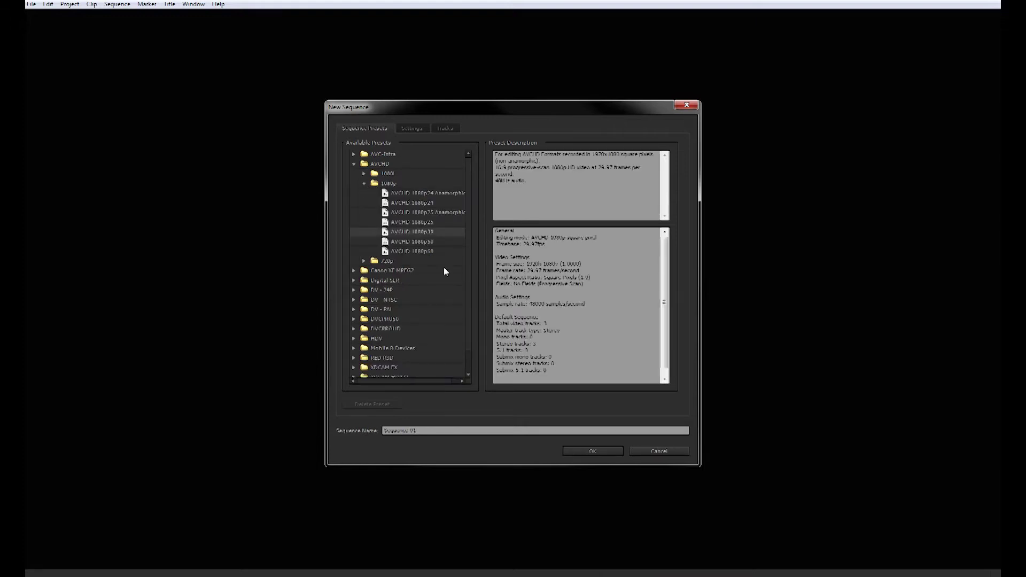
{"action": "left_click", "coordinate": [595, 451]}
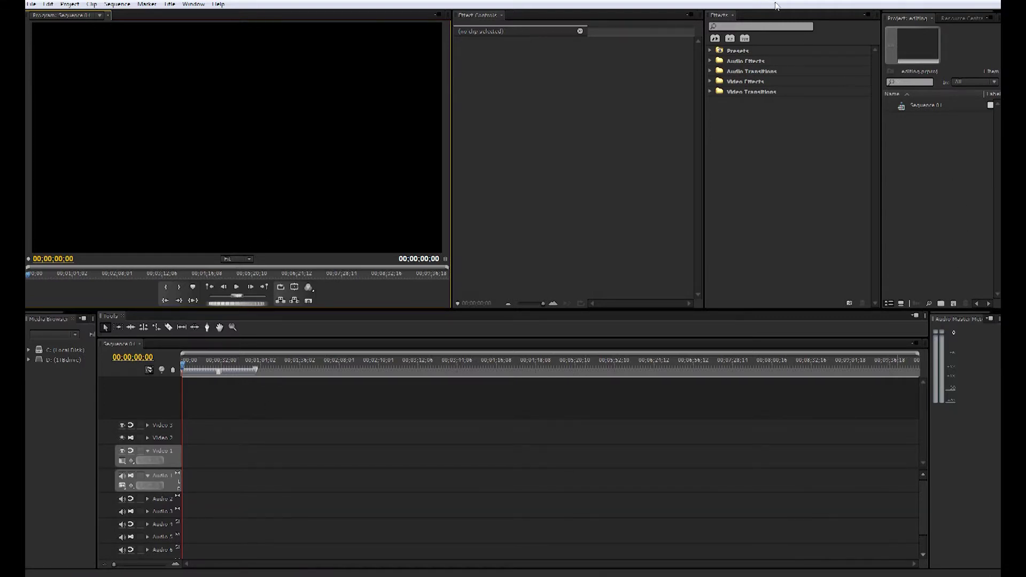
{"action": "left_click_drag", "start_coordinate": [719, 15], "coordinate": [527, 23]}
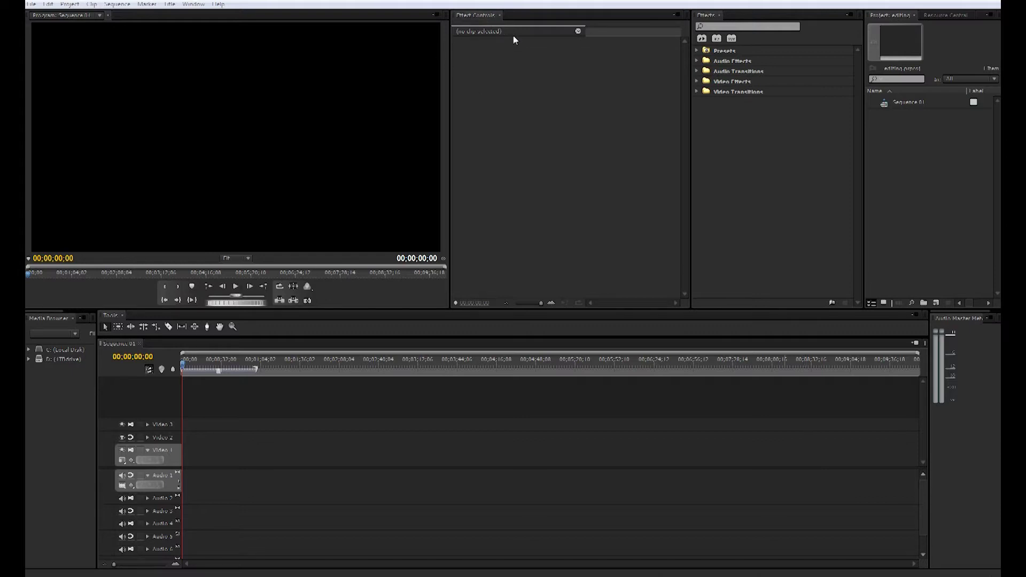
{"action": "key", "text": "shift+7"}
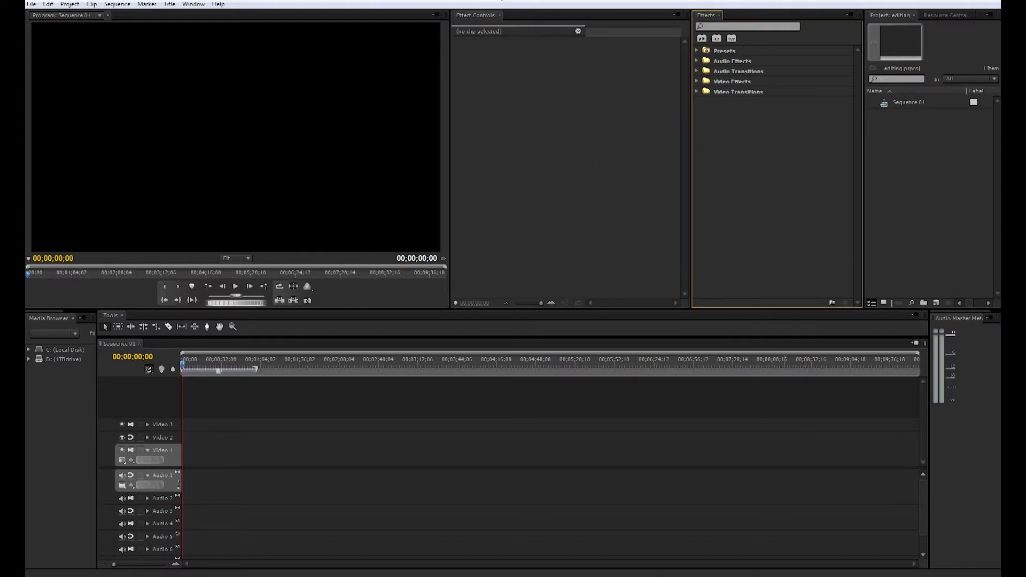
{"action": "left_click", "coordinate": [831, 381]}
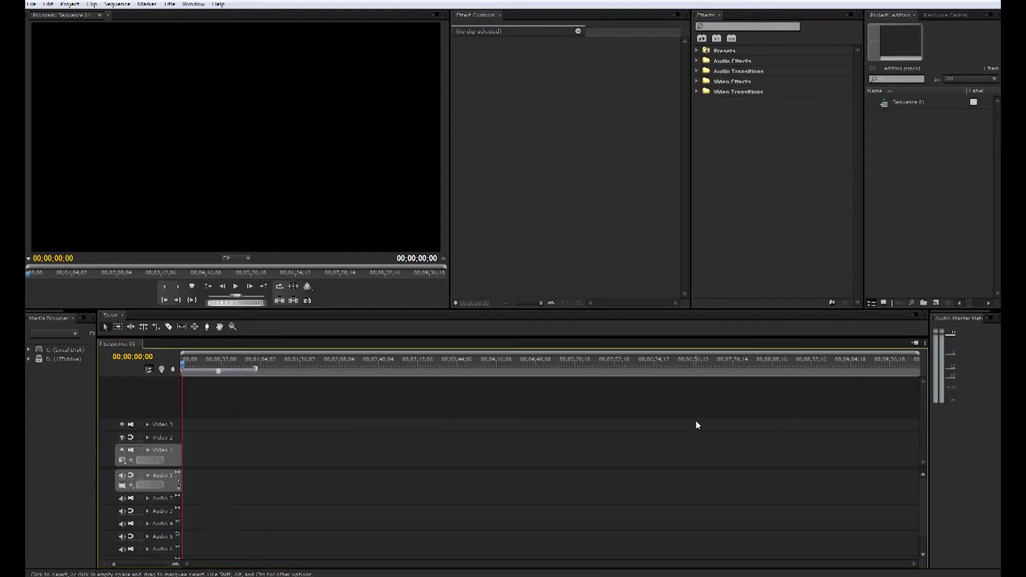
{"action": "left_click", "coordinate": [697, 81]}
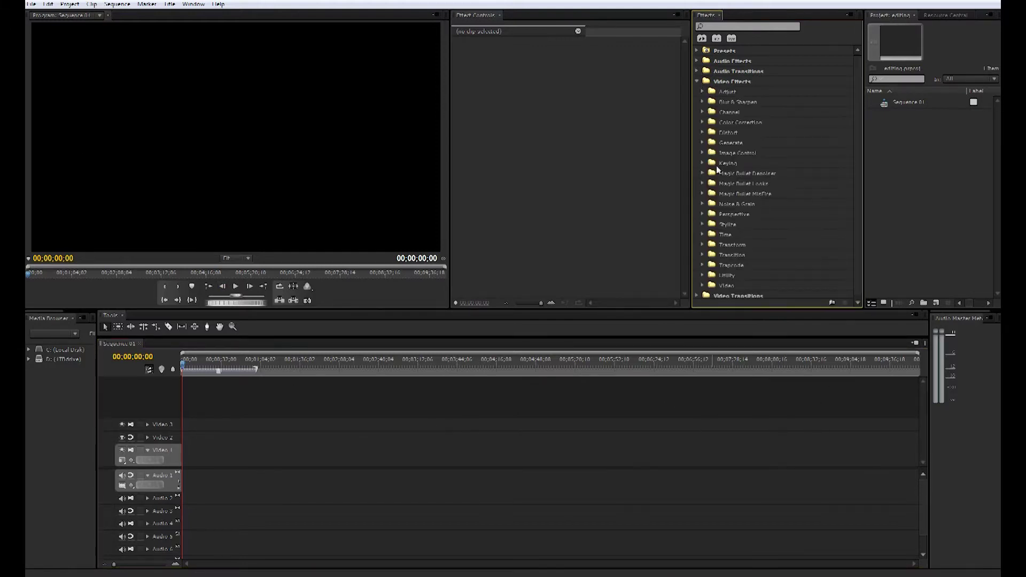
{"action": "left_click", "coordinate": [697, 81]}
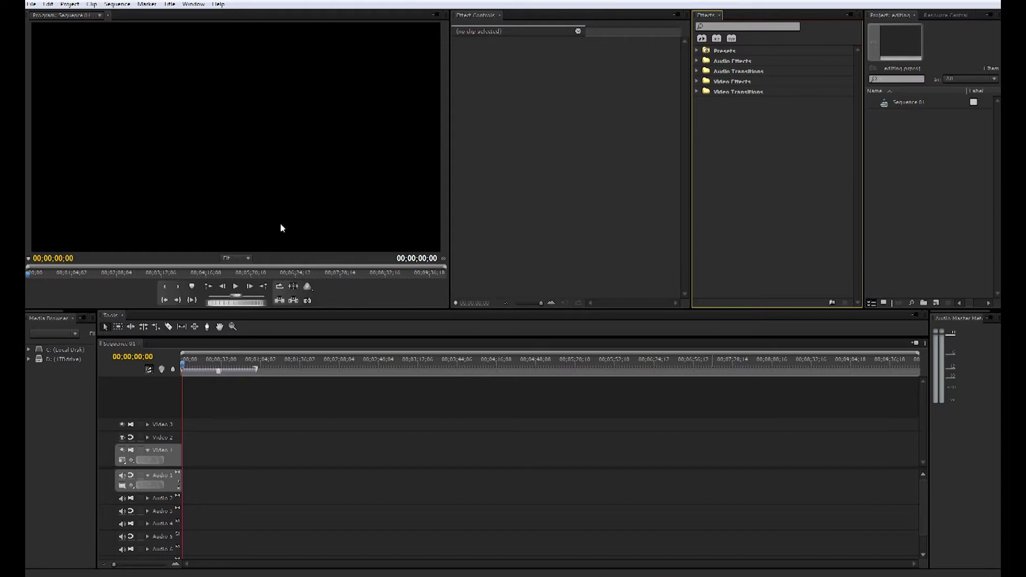
{"action": "left_click", "coordinate": [31, 4]}
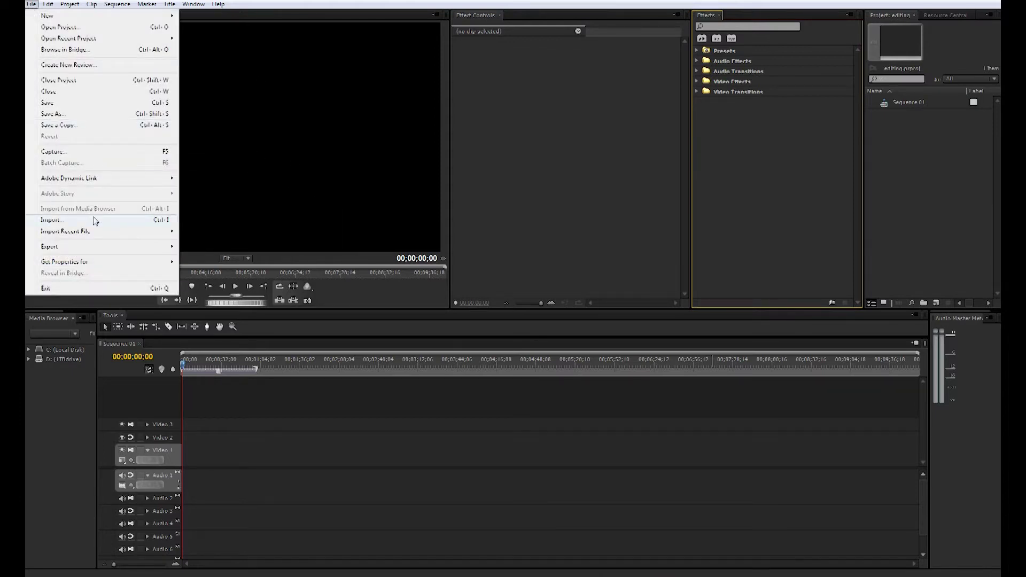
- Import the clip 03173.MTS into the project
{"action": "left_click", "coordinate": [95, 221]}
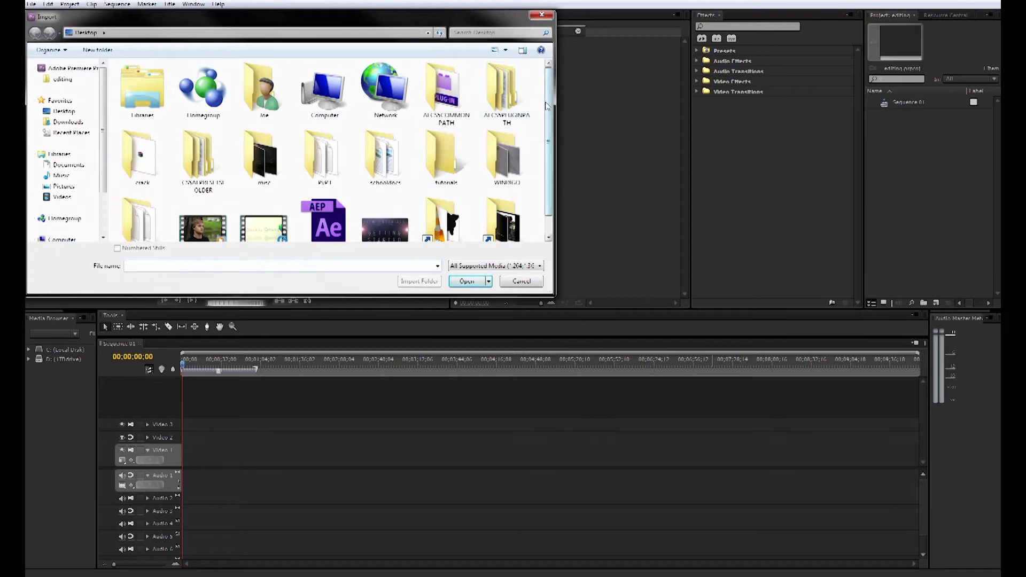
{"action": "scroll", "coordinate": [546, 105], "scroll_direction": "down", "scroll_amount": 1}
{"action": "left_click", "coordinate": [214, 216]}
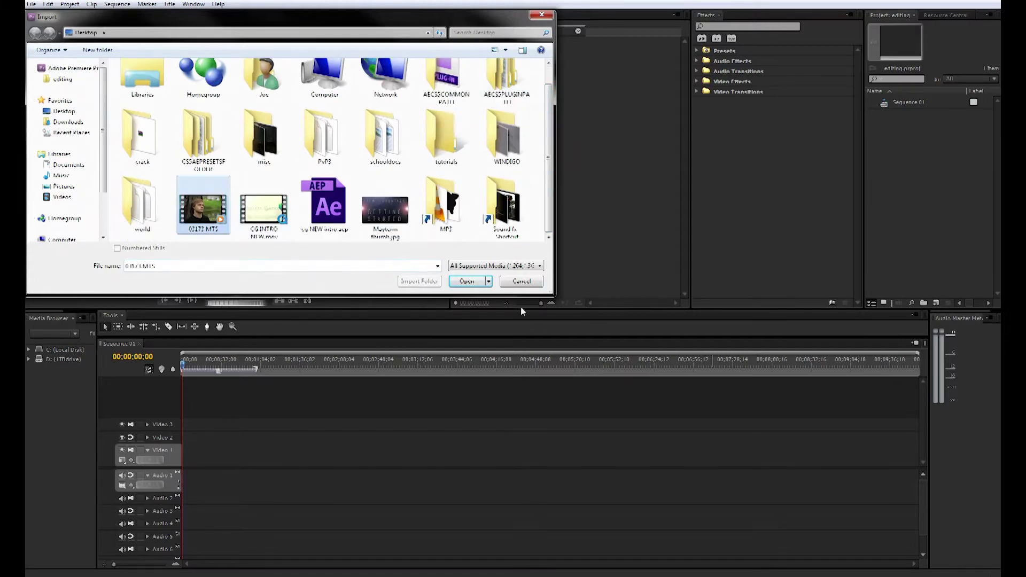
{"action": "left_click", "coordinate": [467, 282]}
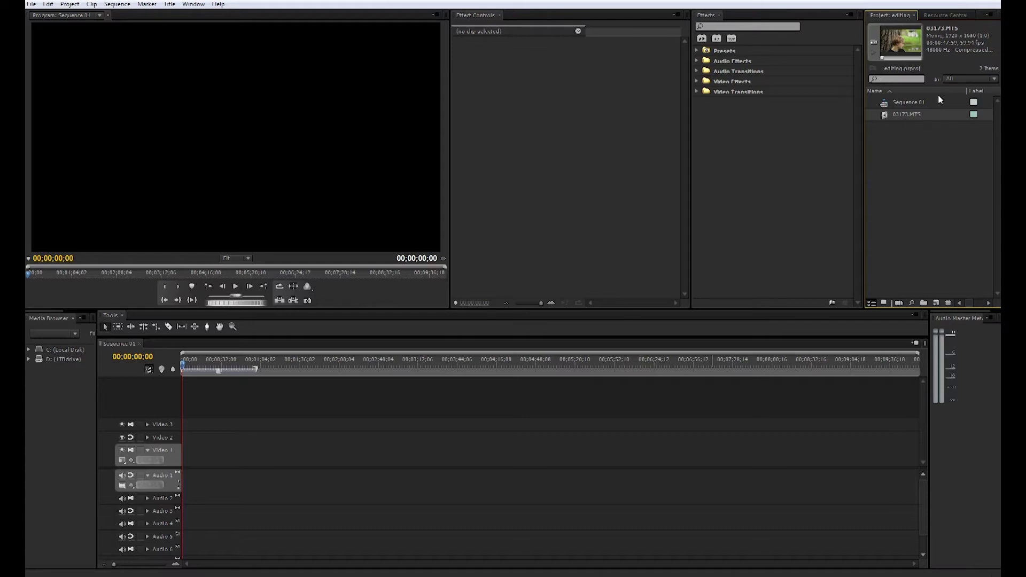
- Place 03173.MTS on the sequence's video and audio tracks and play it back
{"action": "left_click_drag", "start_coordinate": [907, 115], "coordinate": [187, 463]}
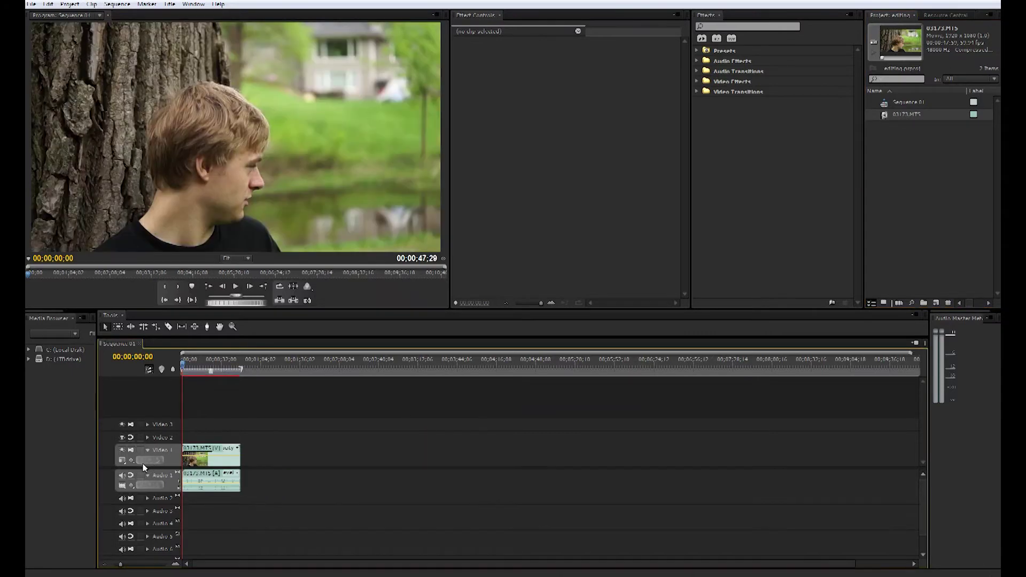
{"action": "left_click", "coordinate": [237, 287]}
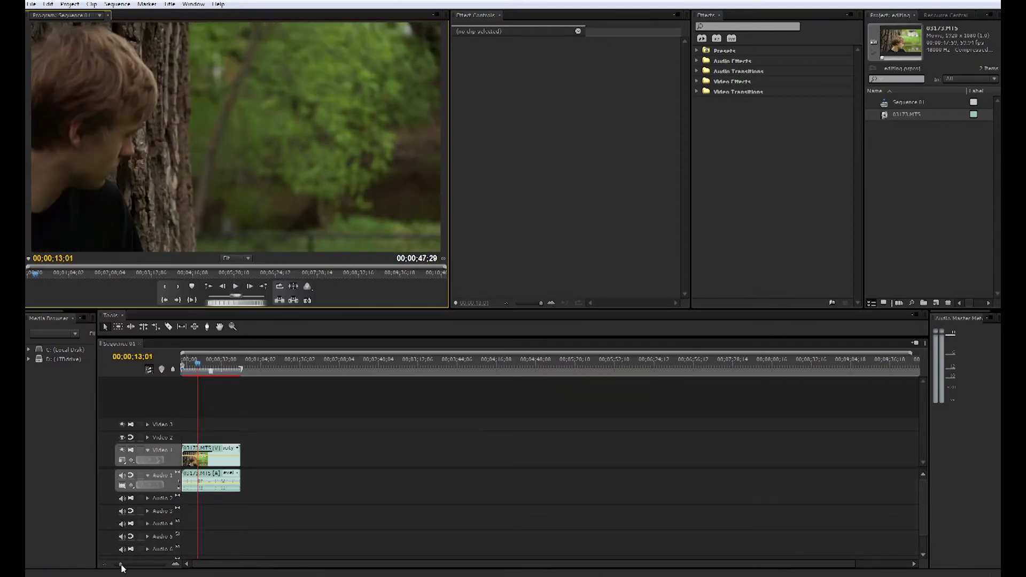
{"action": "mouse_move", "coordinate": [123, 567]}
{"action": "left_mouse_down"}
{"action": "mouse_move", "coordinate": [145, 567]}
{"action": "mouse_move", "coordinate": [135, 567]}
{"action": "left_mouse_up"}
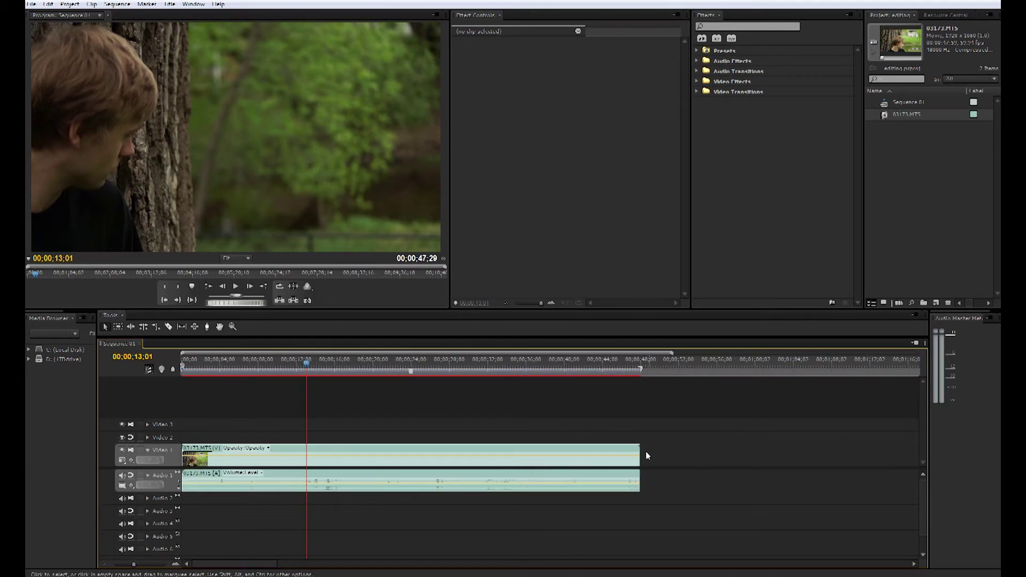
- Trim the clip's end back to the playhead, then lengthen it again to the right
{"action": "left_click_drag", "start_coordinate": [583, 460], "coordinate": [306, 451]}
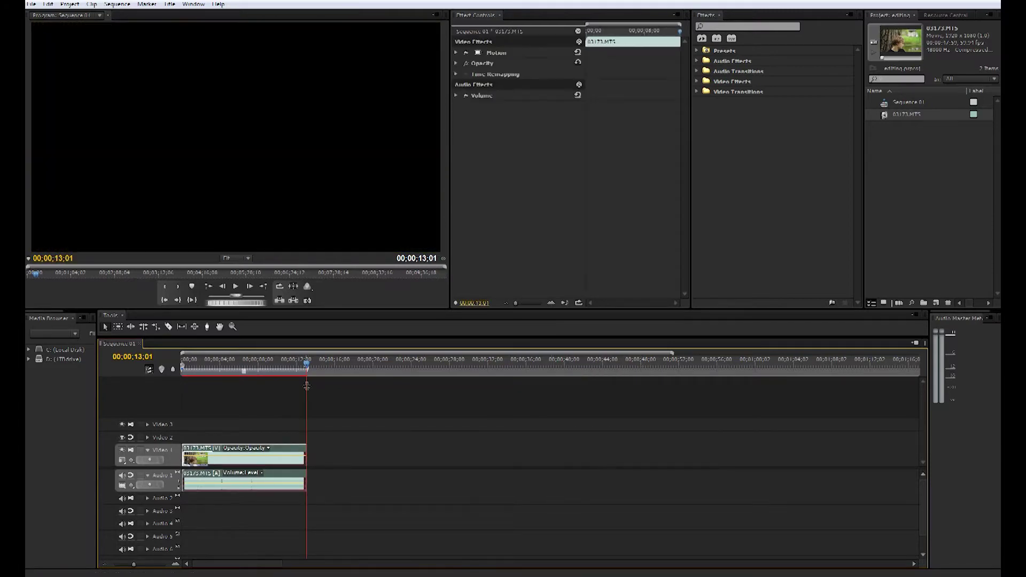
{"action": "left_click_drag", "start_coordinate": [306, 368], "coordinate": [260, 368]}
{"action": "left_click_drag", "start_coordinate": [305, 448], "coordinate": [466, 451]}
{"action": "left_click_drag", "start_coordinate": [349, 369], "coordinate": [339, 411]}
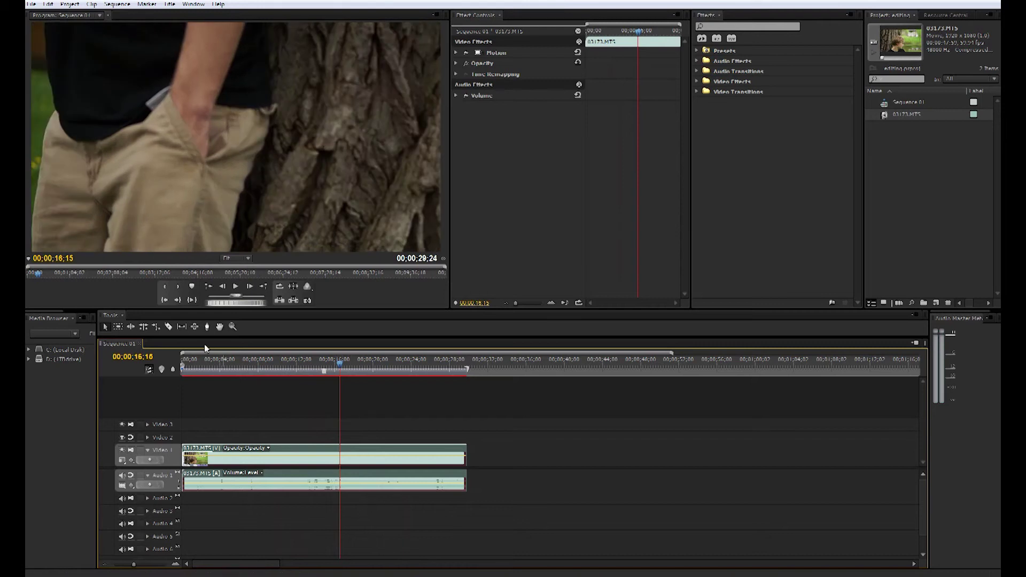
- Cut the clip with the Razor tool, then undo the cut to rejoin it
{"action": "left_click", "coordinate": [169, 327]}
{"action": "left_click", "coordinate": [341, 457]}
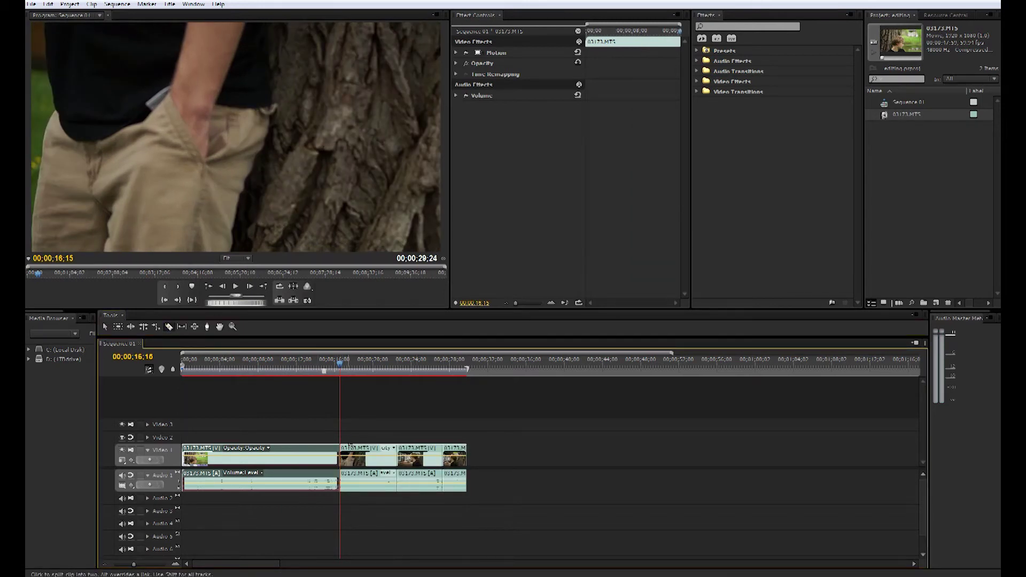
{"action": "key", "text": "ctrl+z"}
{"action": "key", "text": "ctrl+z"}
{"action": "key", "text": "ctrl+z"}
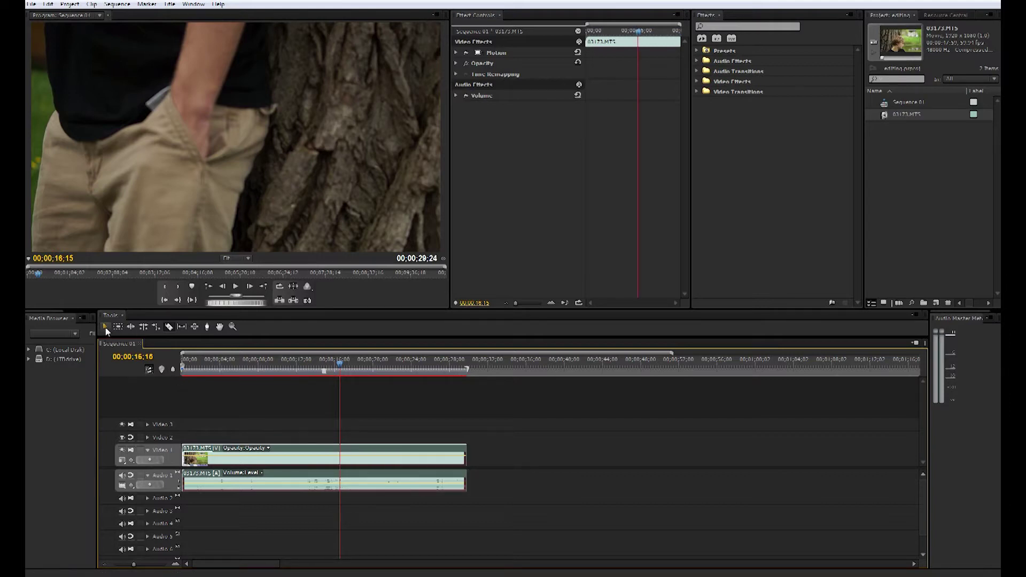
{"action": "left_click_drag", "start_coordinate": [344, 373], "coordinate": [284, 387]}
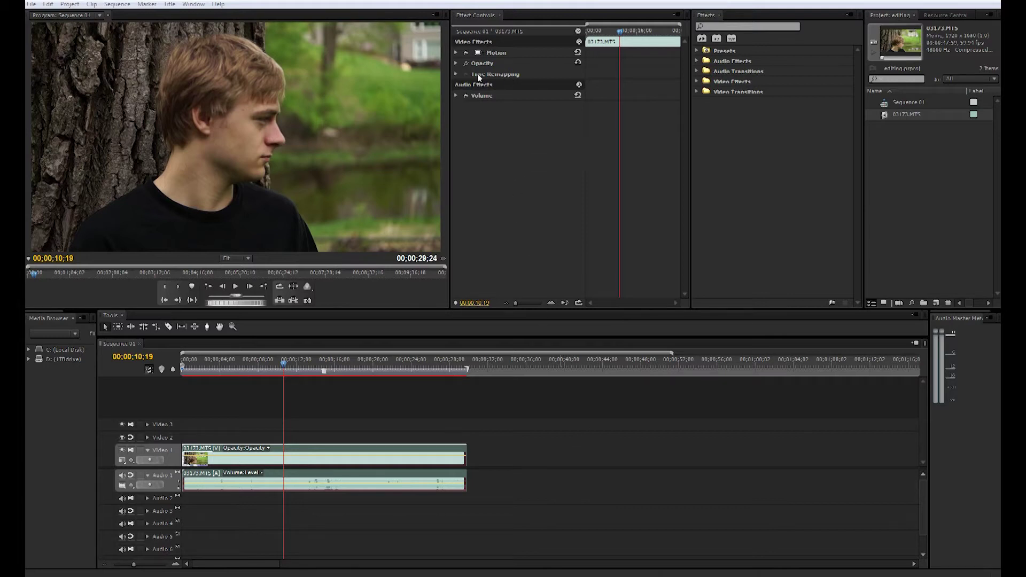
- Try the clip's Motion scale and position, keeping scale at 100
{"action": "left_click", "coordinate": [456, 53]}
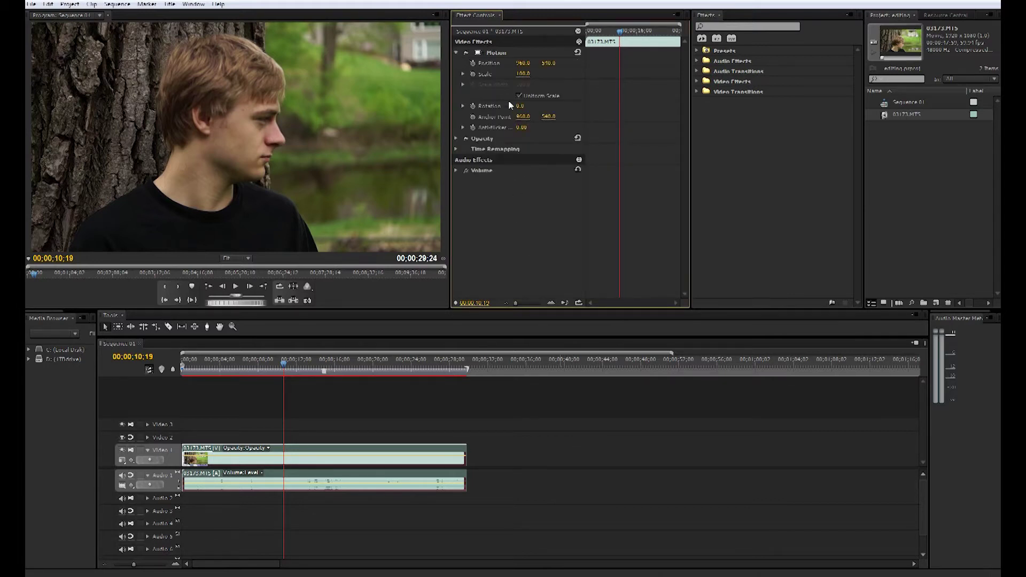
{"action": "mouse_move", "coordinate": [522, 74]}
{"action": "left_mouse_down"}
{"action": "mouse_move", "coordinate": [545, 74]}
{"action": "mouse_move", "coordinate": [534, 74]}
{"action": "left_mouse_up"}
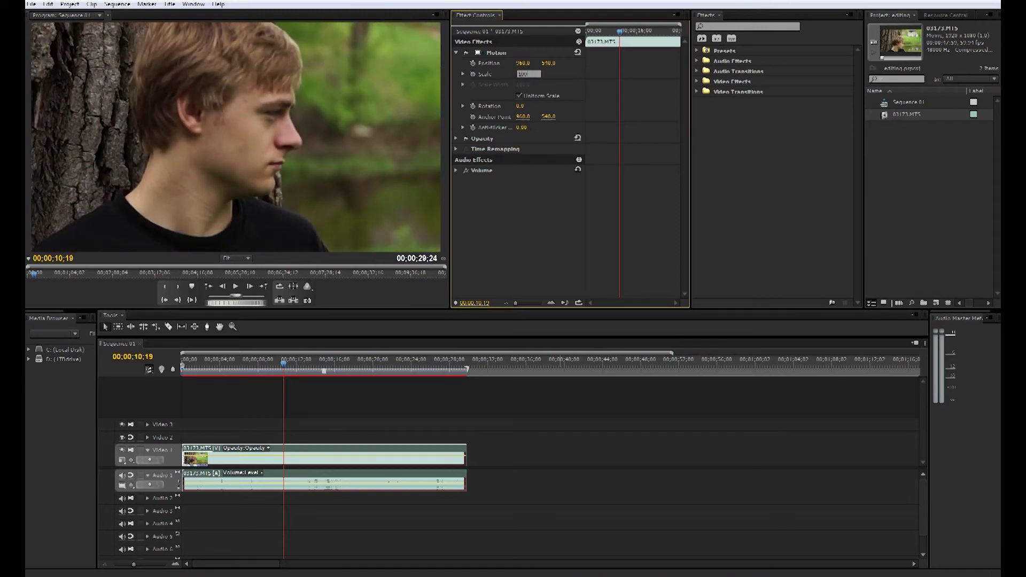
{"action": "key", "text": "Return"}
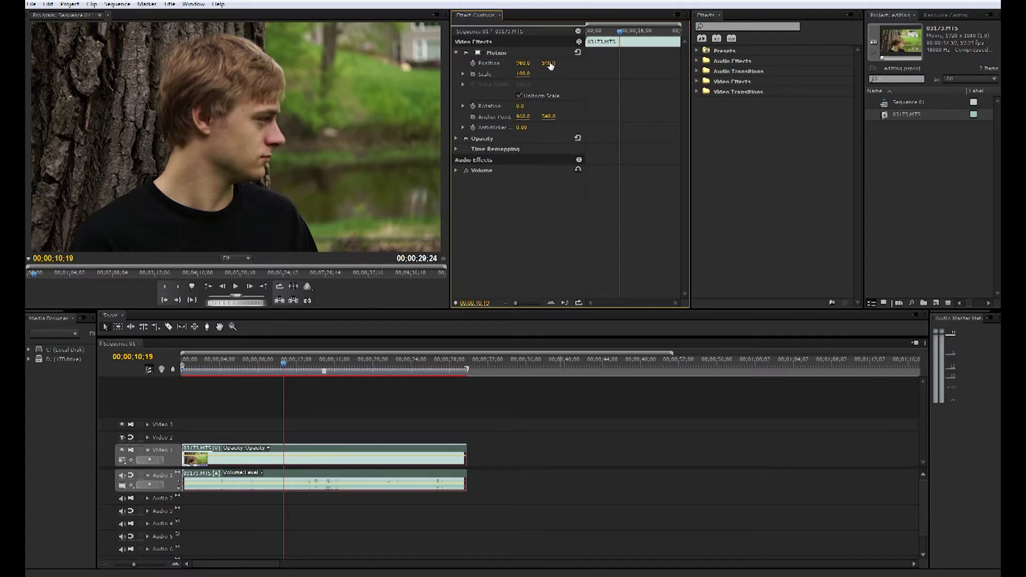
{"action": "mouse_move", "coordinate": [525, 63]}
{"action": "left_mouse_down"}
{"action": "mouse_move", "coordinate": [610, 63]}
{"action": "mouse_move", "coordinate": [533, 64]}
{"action": "left_mouse_up"}
- Adjust the clip's Opacity value to add an opacity keyframe
{"action": "left_click", "coordinate": [456, 138]}
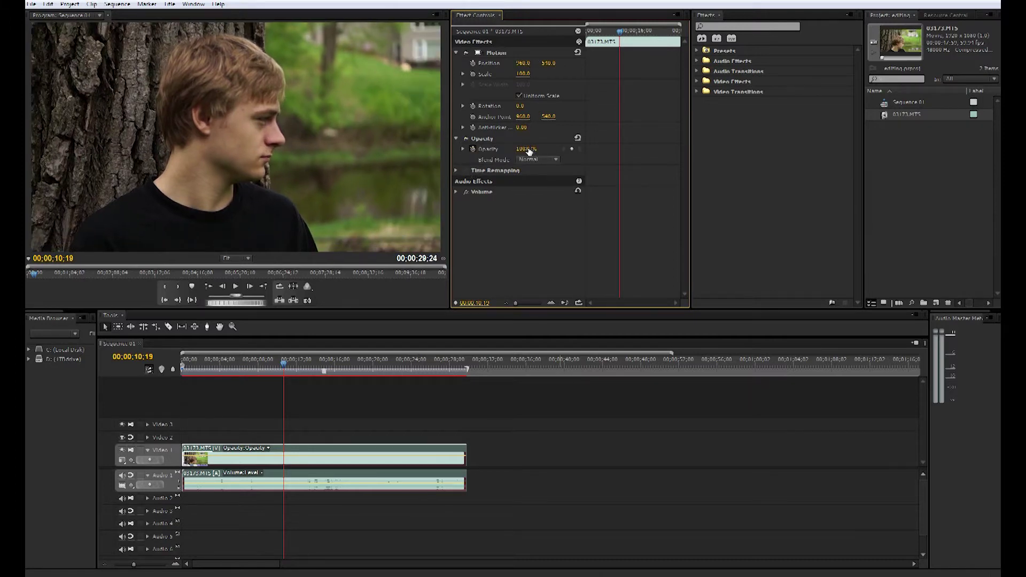
{"action": "mouse_move", "coordinate": [529, 152]}
{"action": "left_mouse_down"}
{"action": "mouse_move", "coordinate": [481, 151]}
{"action": "mouse_move", "coordinate": [530, 150]}
{"action": "left_mouse_up"}
{"action": "left_click_drag", "start_coordinate": [619, 31], "coordinate": [575, 61]}
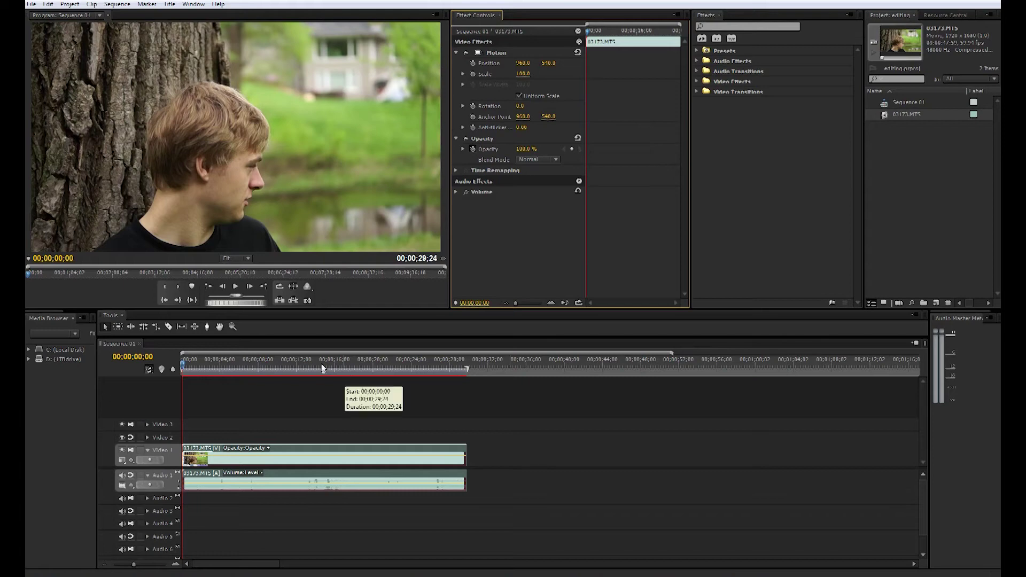
- Set opacity to 0% at the sequence start and clear the existing opacity keyframes
{"action": "left_click_drag", "start_coordinate": [184, 365], "coordinate": [175, 401]}
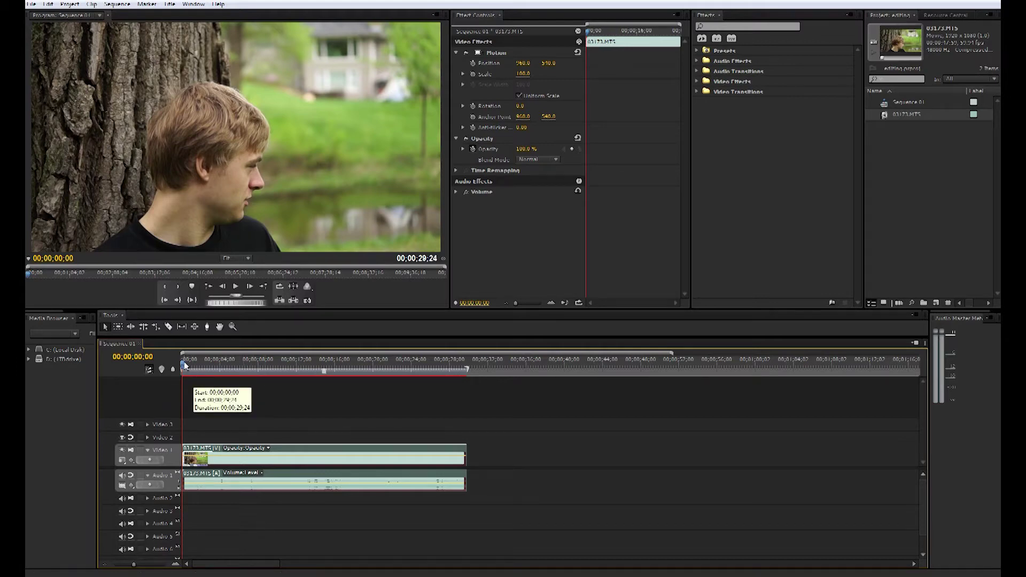
{"action": "left_click_drag", "start_coordinate": [194, 372], "coordinate": [175, 389]}
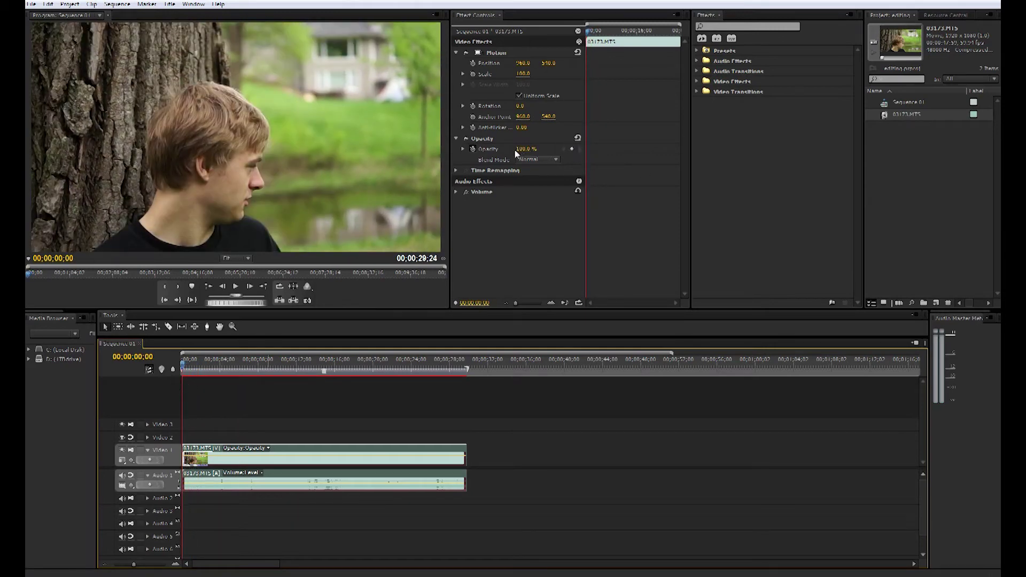
{"action": "type", "text": "0"}
{"action": "key", "text": "Return"}
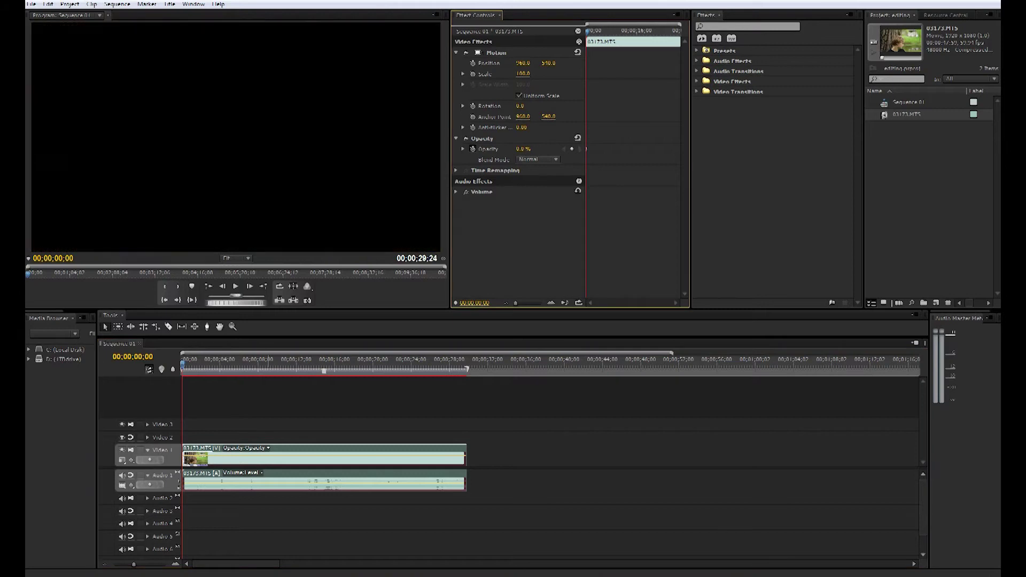
{"action": "left_click", "coordinate": [473, 149]}
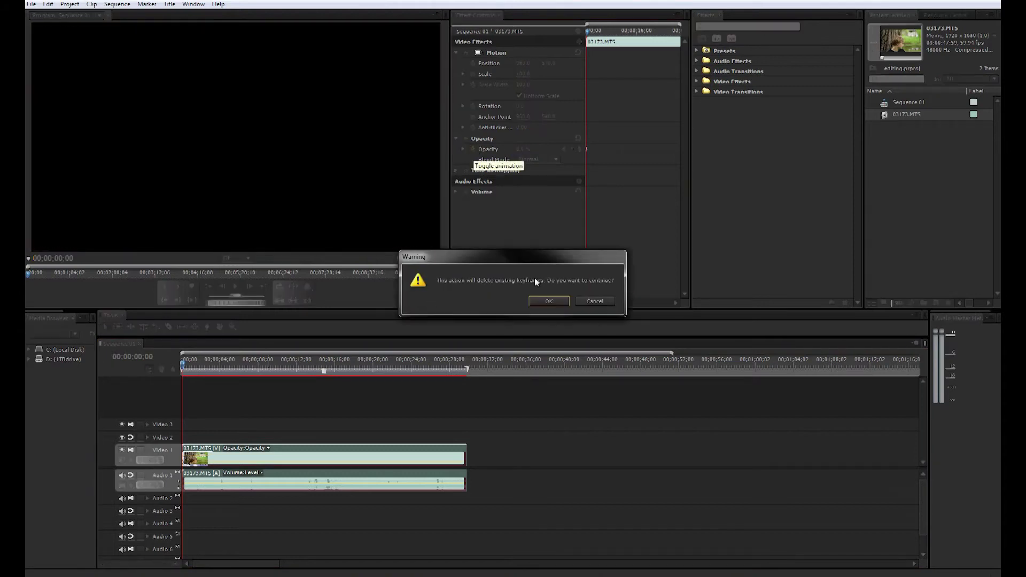
{"action": "left_click", "coordinate": [553, 303]}
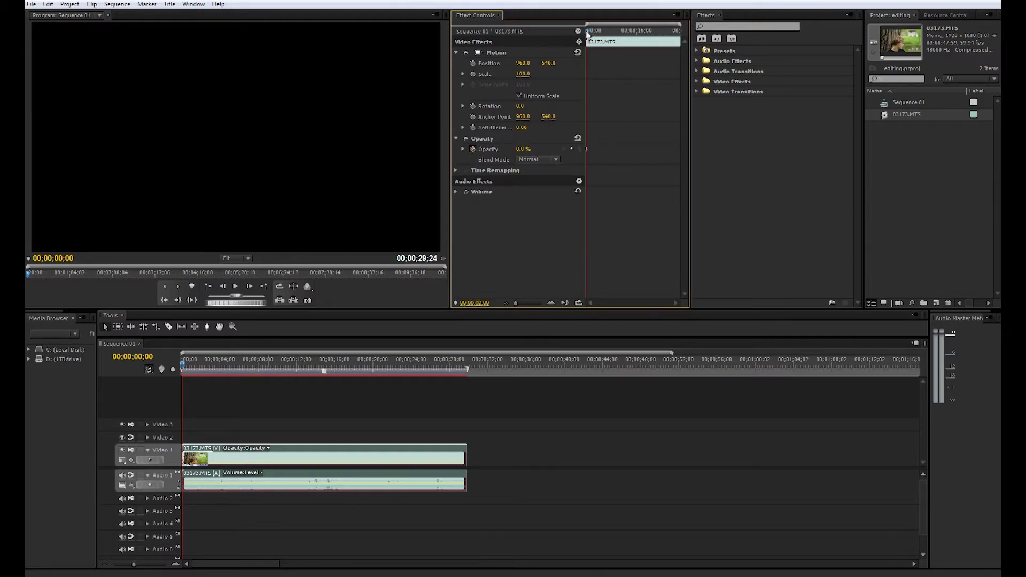
- Keyframe opacity up to 100% about 9 seconds into the clip
{"action": "left_click_drag", "start_coordinate": [587, 33], "coordinate": [618, 53]}
{"action": "left_click_drag", "start_coordinate": [522, 150], "coordinate": [561, 149]}
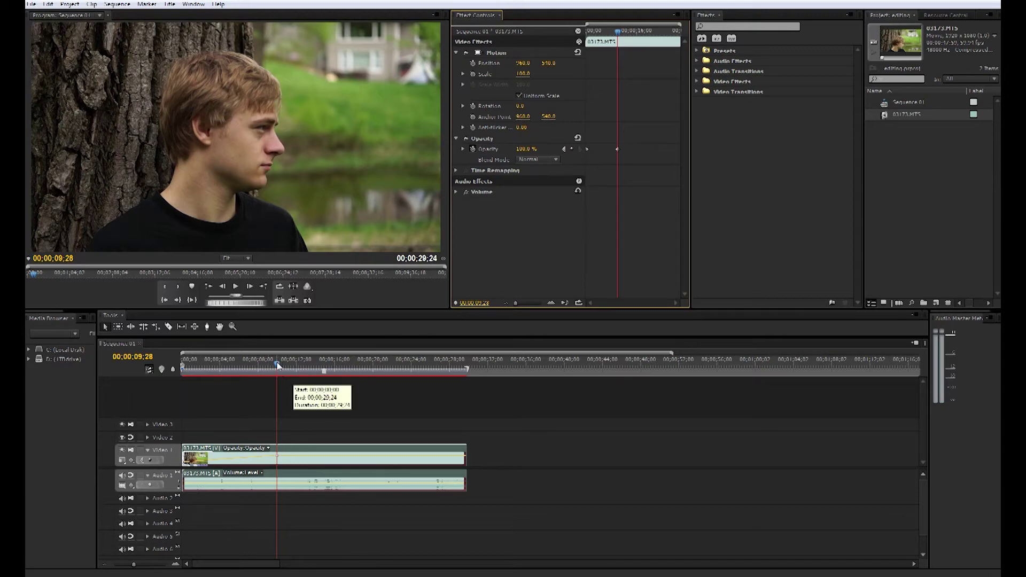
{"action": "left_click_drag", "start_coordinate": [278, 366], "coordinate": [182, 400]}
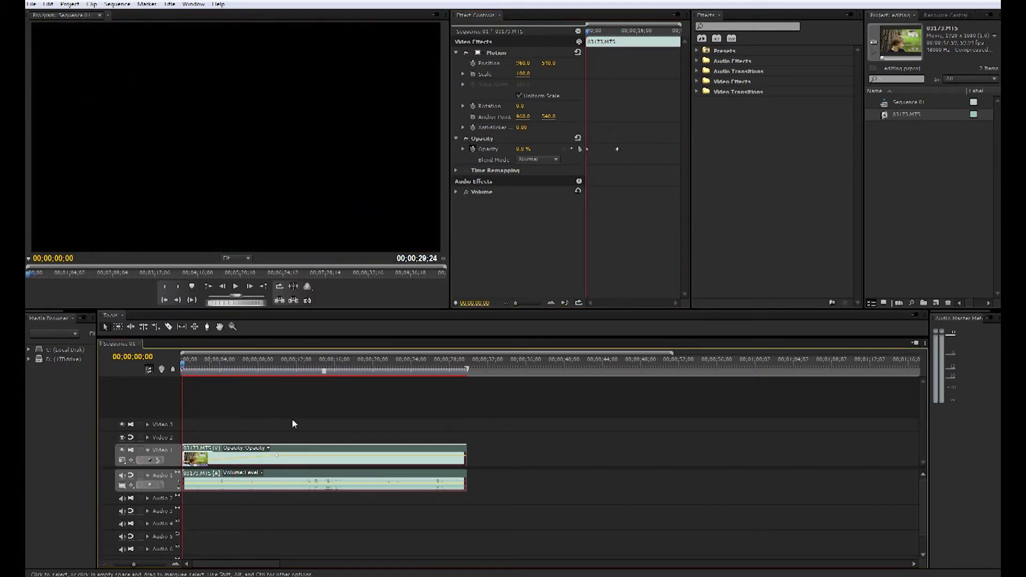
- Play back the fade-in, then add opacity keyframes at 13;02
{"action": "key", "text": "space"}
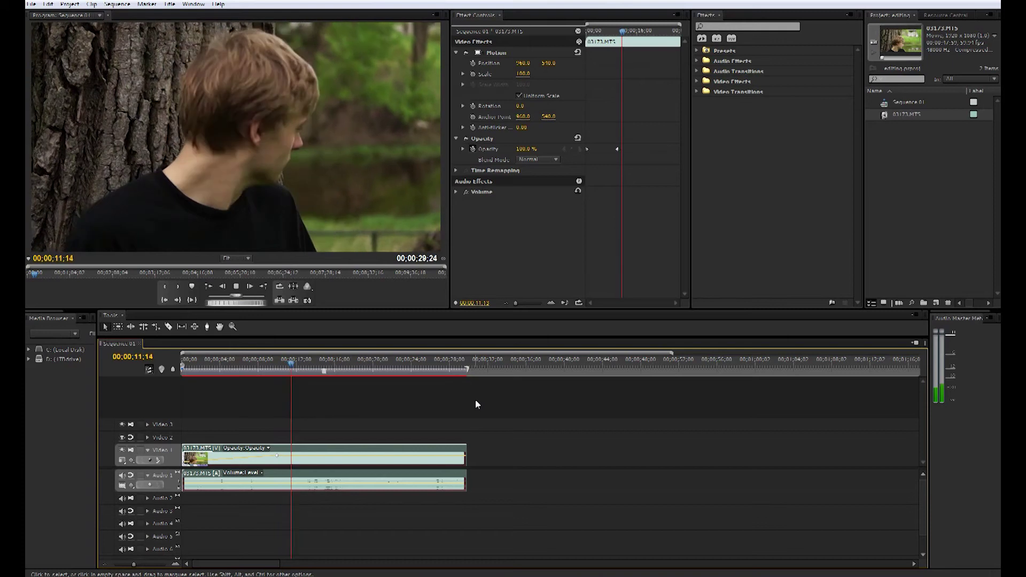
{"action": "key", "text": "space"}
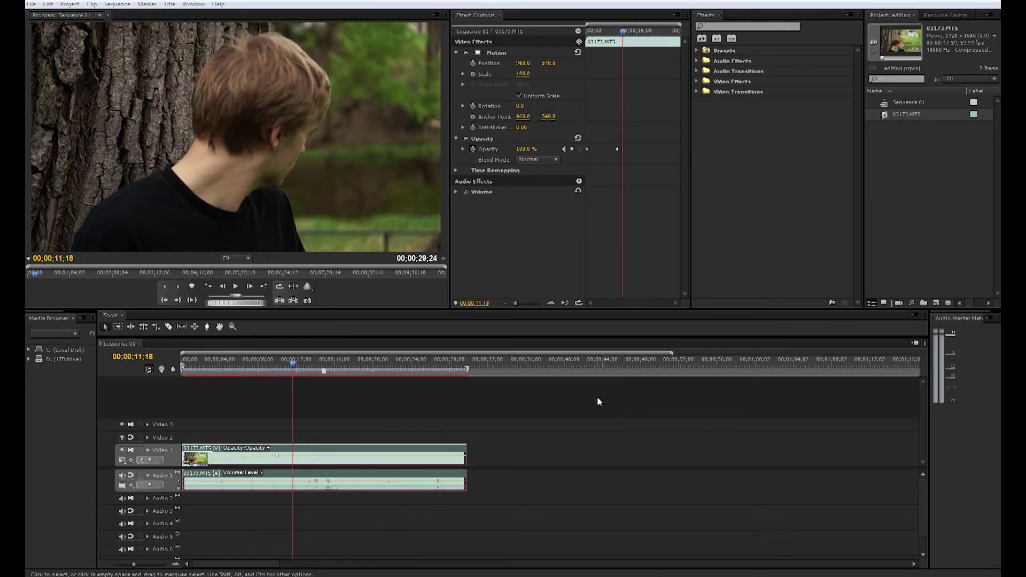
{"action": "left_click", "coordinate": [150, 460]}
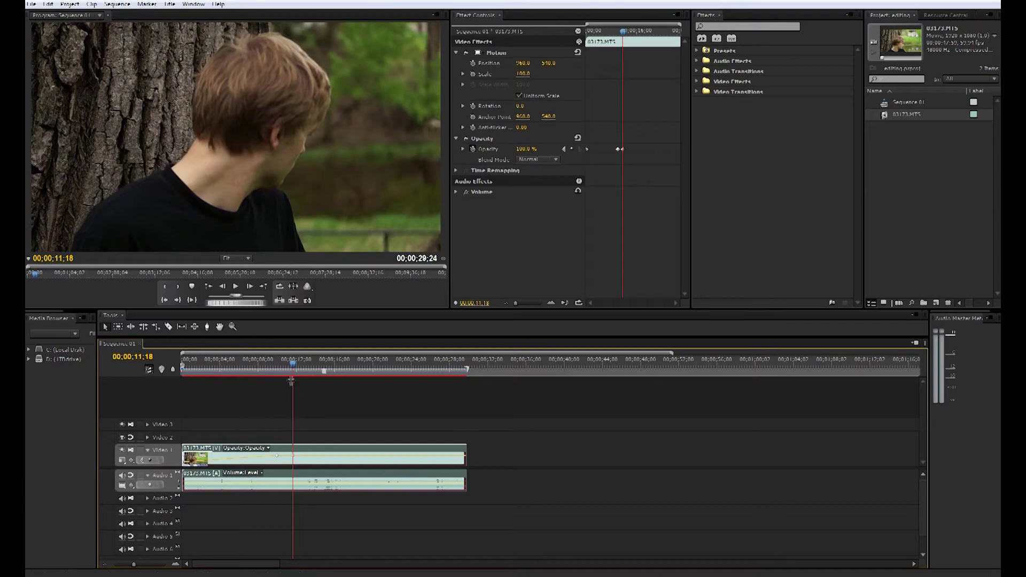
{"action": "left_click", "coordinate": [306, 361]}
{"action": "left_click", "coordinate": [150, 461]}
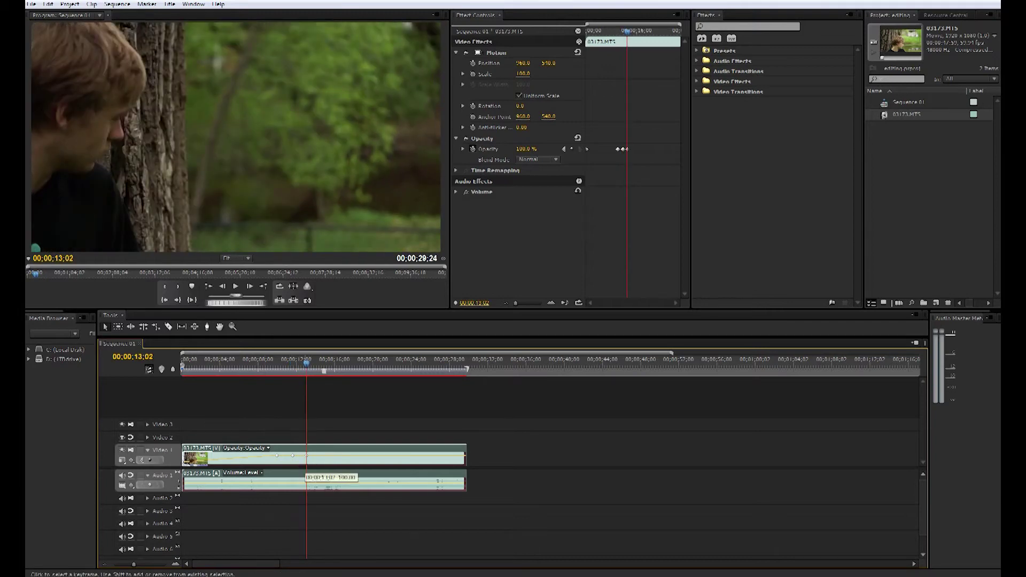
- Lower opacity at the 13;02 keyframe to fade out, preview it, and move the clip
{"action": "left_click_drag", "start_coordinate": [306, 455], "coordinate": [309, 461]}
{"action": "left_click_drag", "start_coordinate": [297, 361], "coordinate": [271, 390]}
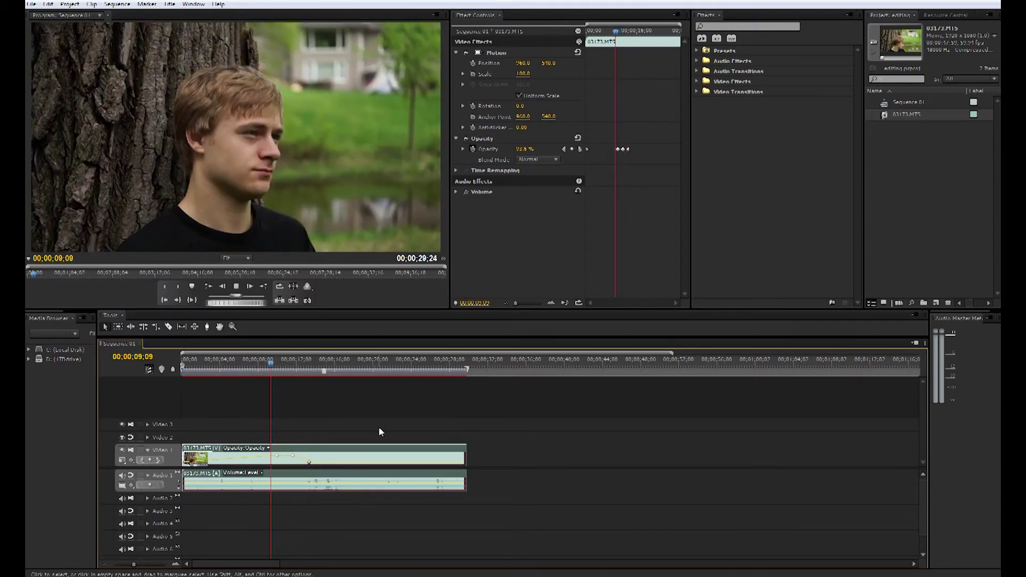
{"action": "key", "text": "space"}
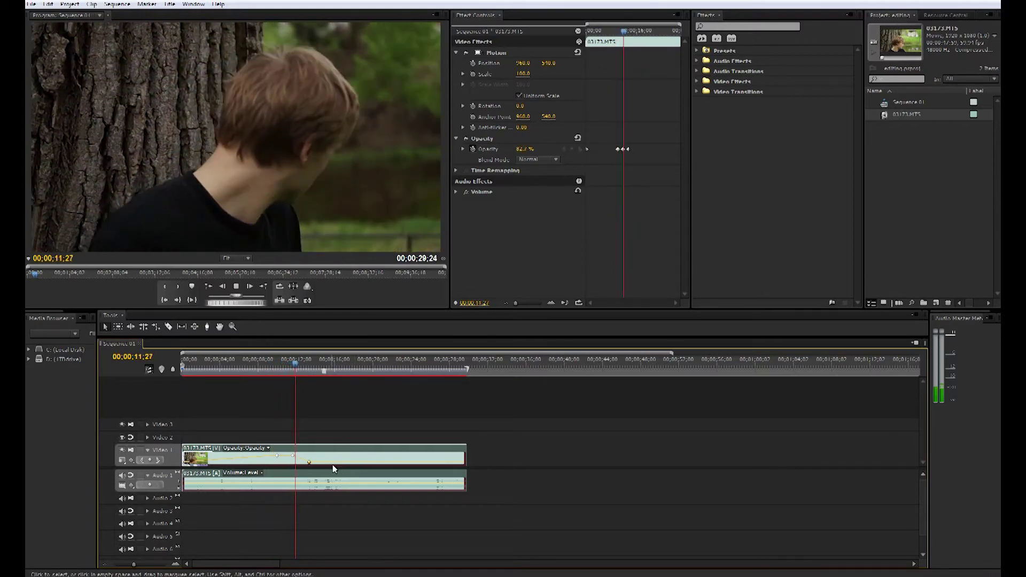
{"action": "key", "text": "space"}
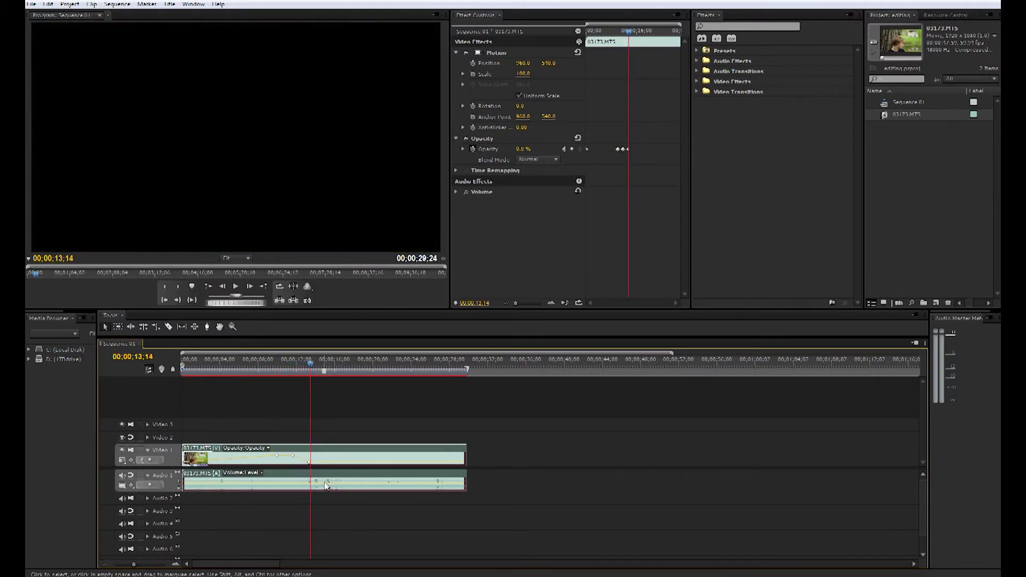
{"action": "left_click_drag", "start_coordinate": [328, 487], "coordinate": [327, 481]}
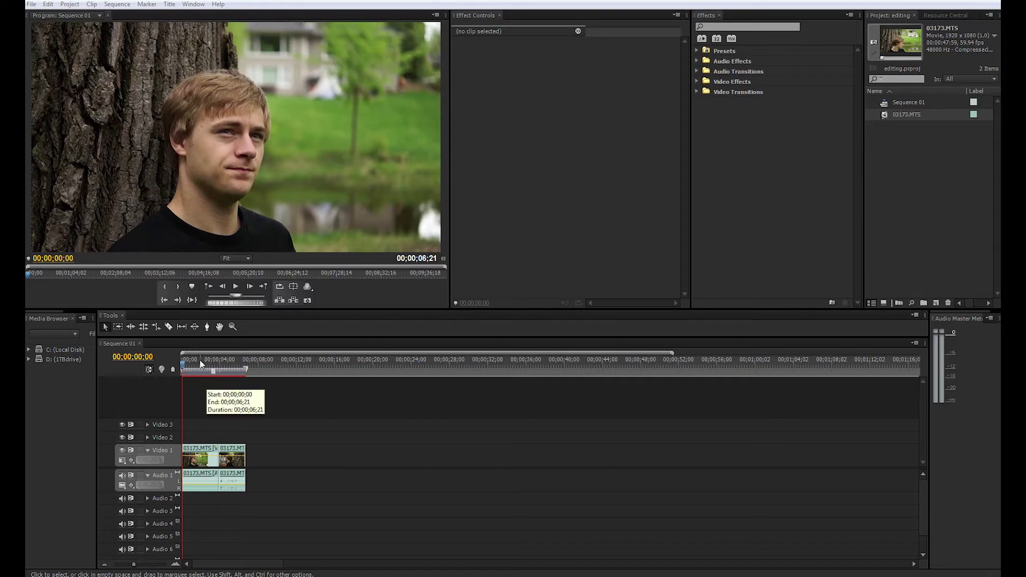
- Trim the second shot's start to 00;00;04;10 and delete the gap between the shots
{"action": "mouse_move", "coordinate": [208, 361]}
{"action": "left_mouse_down"}
{"action": "mouse_move", "coordinate": [241, 359]}
{"action": "mouse_move", "coordinate": [223, 362]}
{"action": "left_mouse_up"}
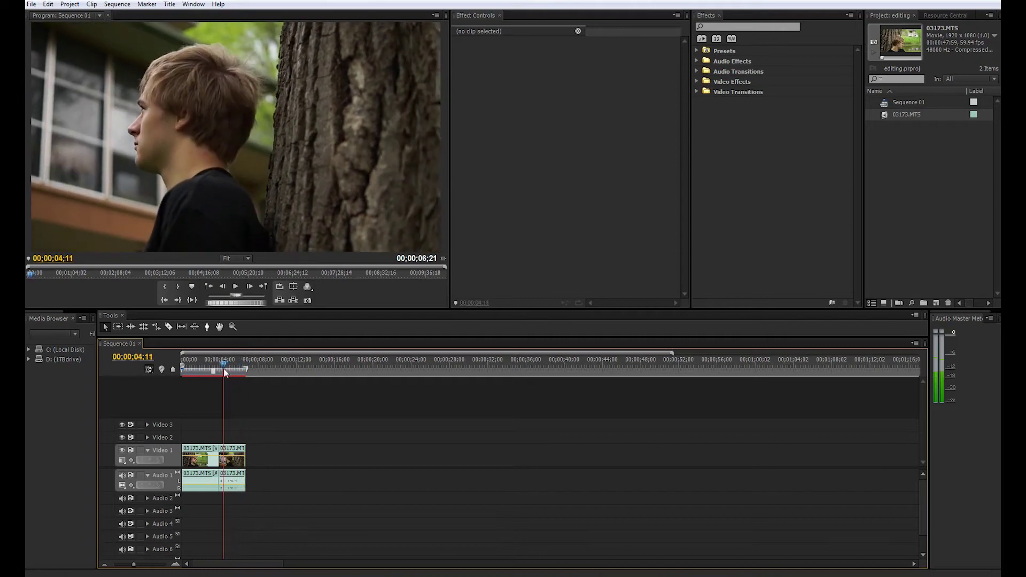
{"action": "left_click_drag", "start_coordinate": [220, 455], "coordinate": [224, 454]}
{"action": "left_click", "coordinate": [221, 454]}
{"action": "key", "text": "Delete"}
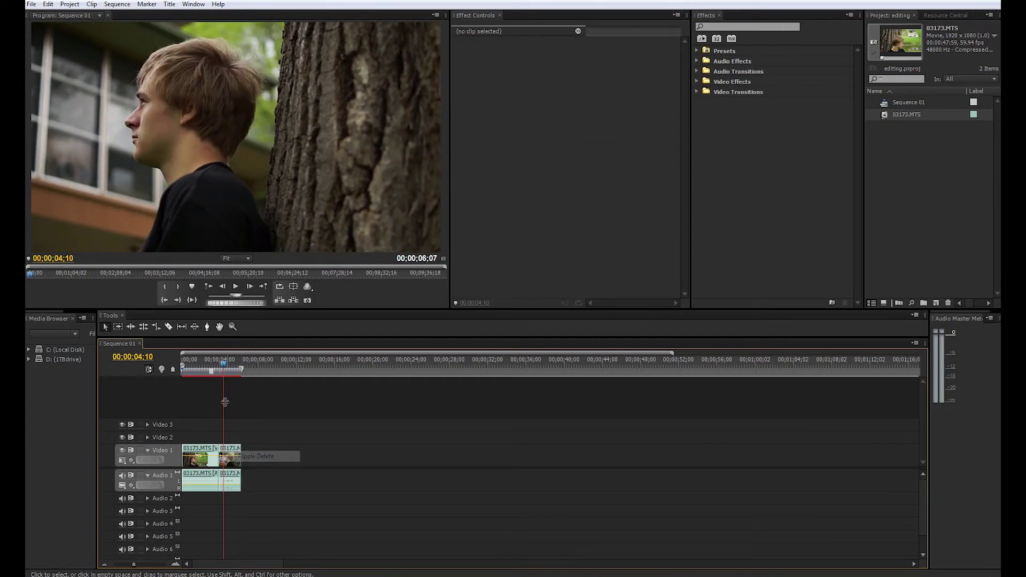
{"action": "left_click_drag", "start_coordinate": [214, 361], "coordinate": [207, 362]}
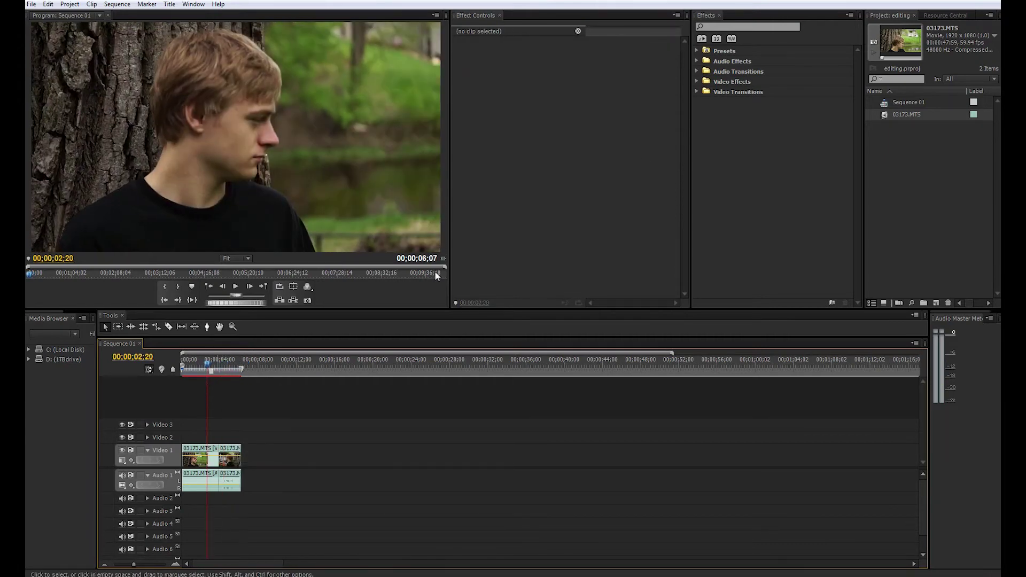
- Place a Cross Dissolve from Video Transitions > Dissolve between the two shots
{"action": "left_click", "coordinate": [698, 91]}
{"action": "left_click", "coordinate": [702, 112]}
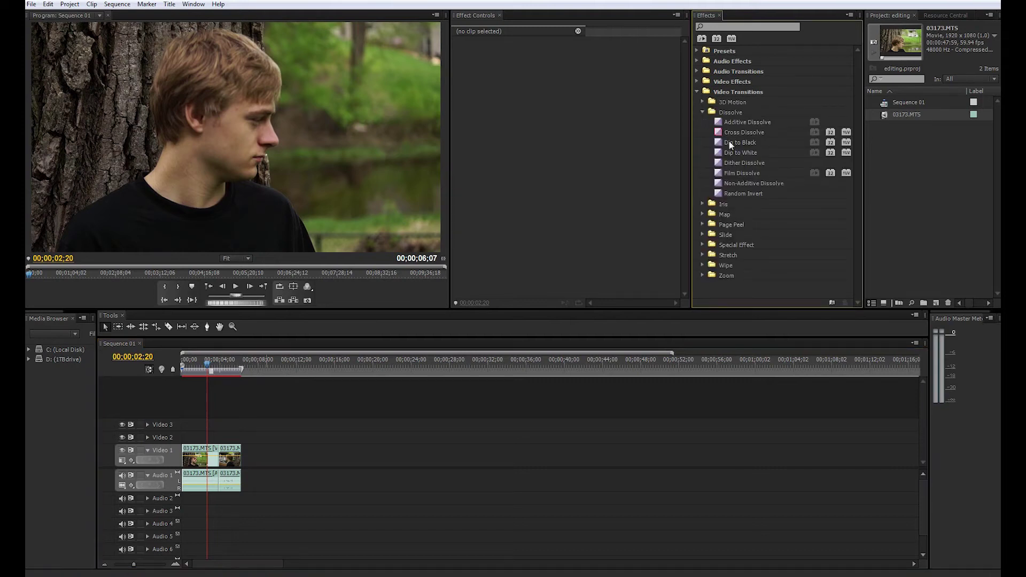
{"action": "left_click_drag", "start_coordinate": [743, 136], "coordinate": [218, 455]}
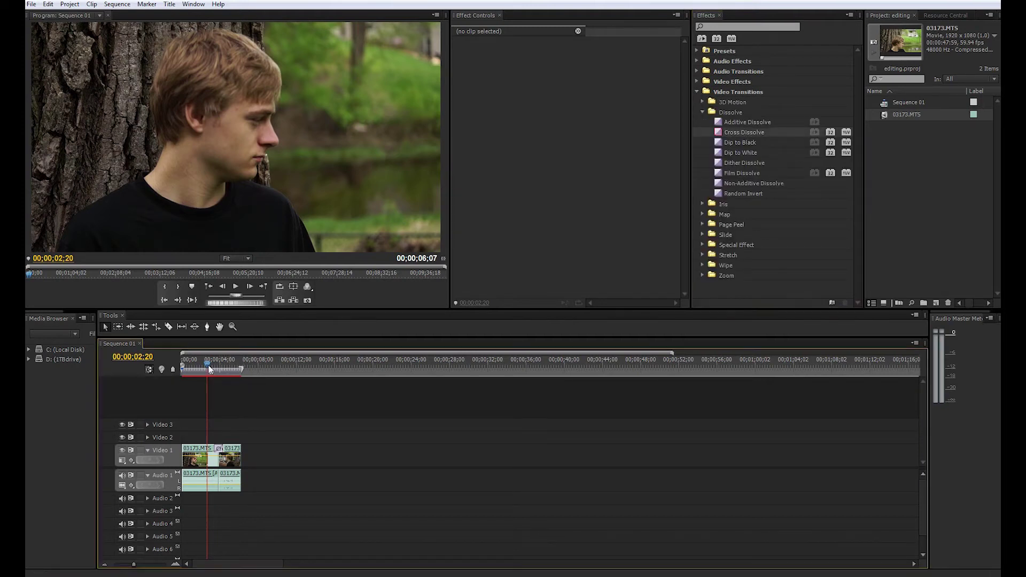
- Play back the dissolve and inspect its transition settings
{"action": "left_click_drag", "start_coordinate": [210, 369], "coordinate": [215, 364]}
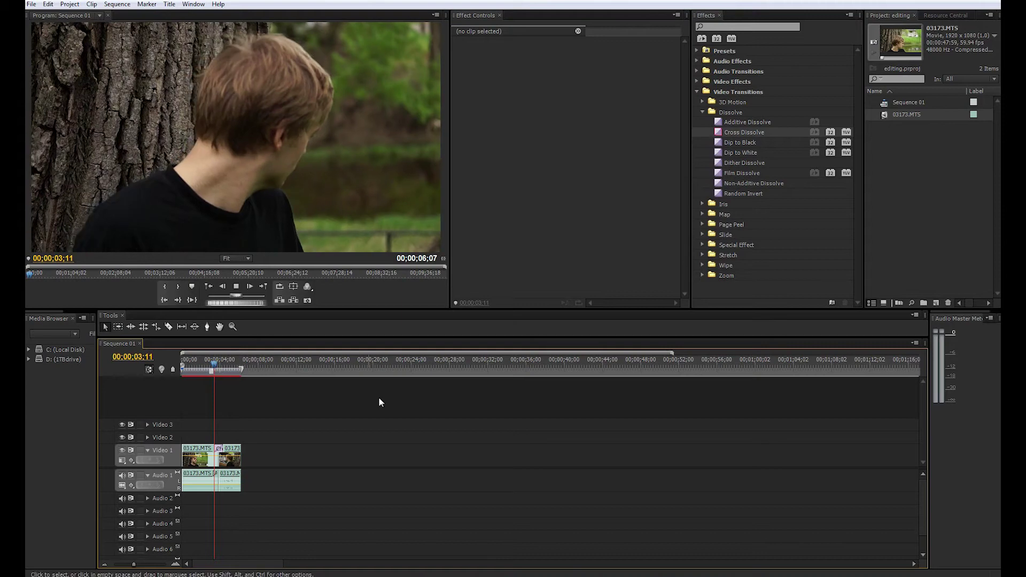
{"action": "key", "text": "space"}
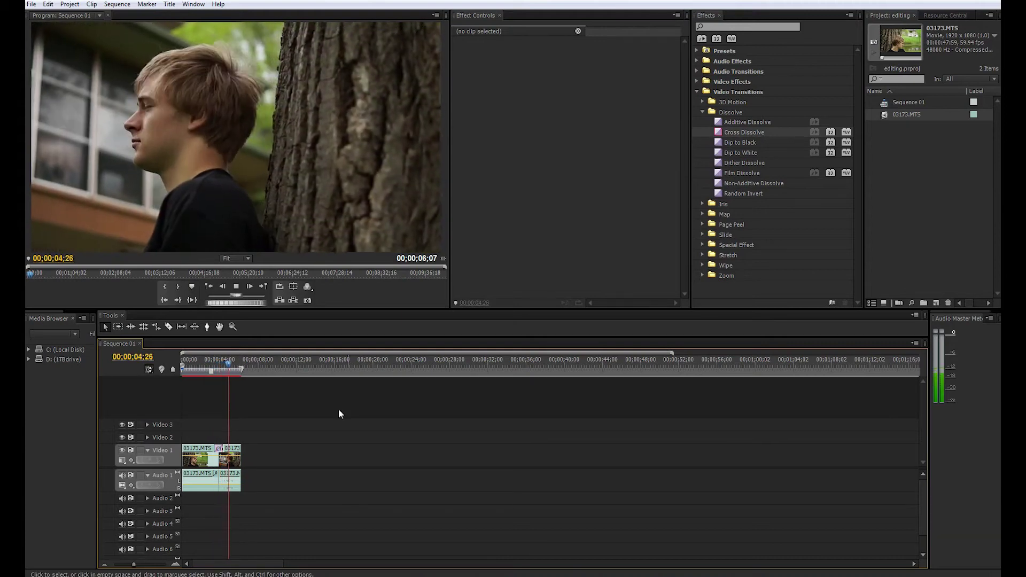
{"action": "key", "text": "space"}
{"action": "left_click", "coordinate": [220, 453]}
{"action": "left_click", "coordinate": [226, 404]}
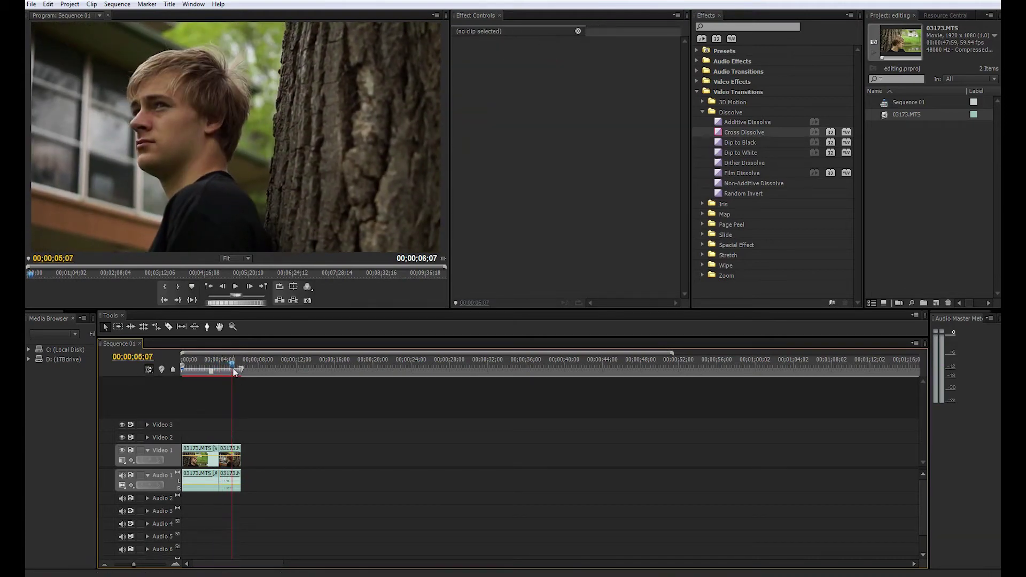
{"action": "left_click", "coordinate": [207, 366]}
{"action": "key", "text": "space"}
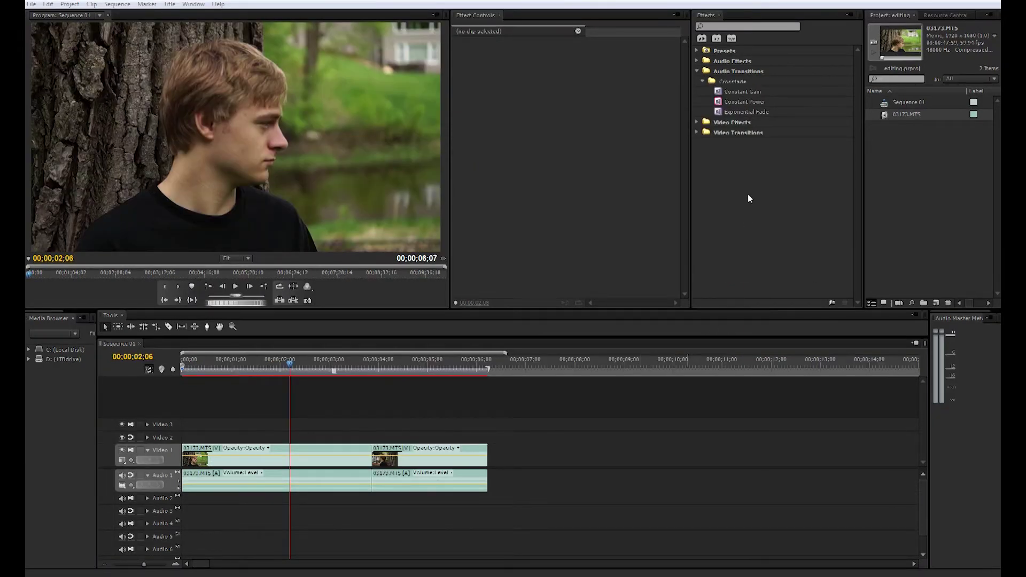
- Add a Constant Power crossfade at the Audio 1 cut and listen to it
{"action": "left_click", "coordinate": [733, 101]}
{"action": "left_click_drag", "start_coordinate": [499, 336], "coordinate": [371, 480]}
{"action": "left_click_drag", "start_coordinate": [343, 360], "coordinate": [339, 393]}
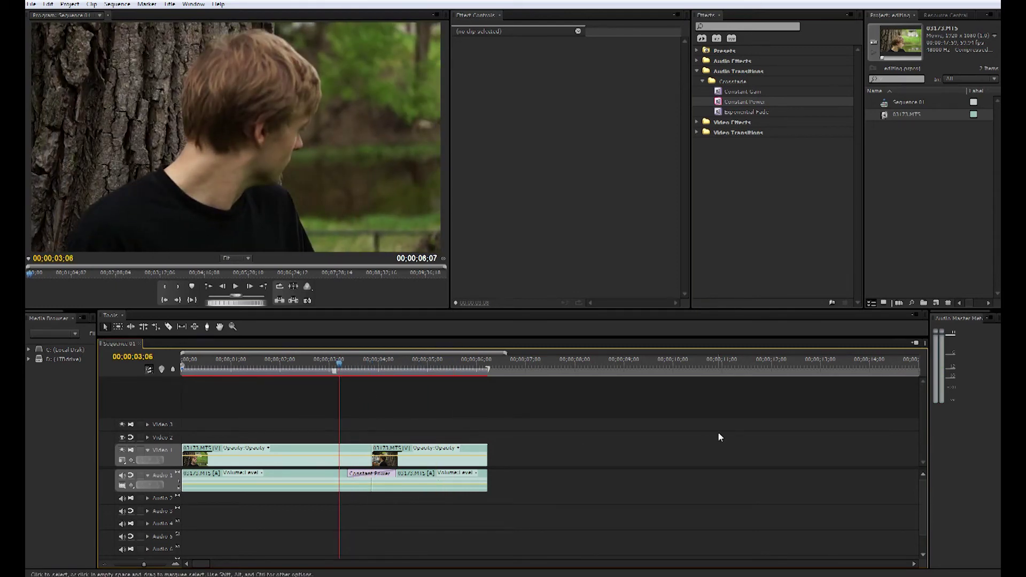
{"action": "key", "text": "space"}
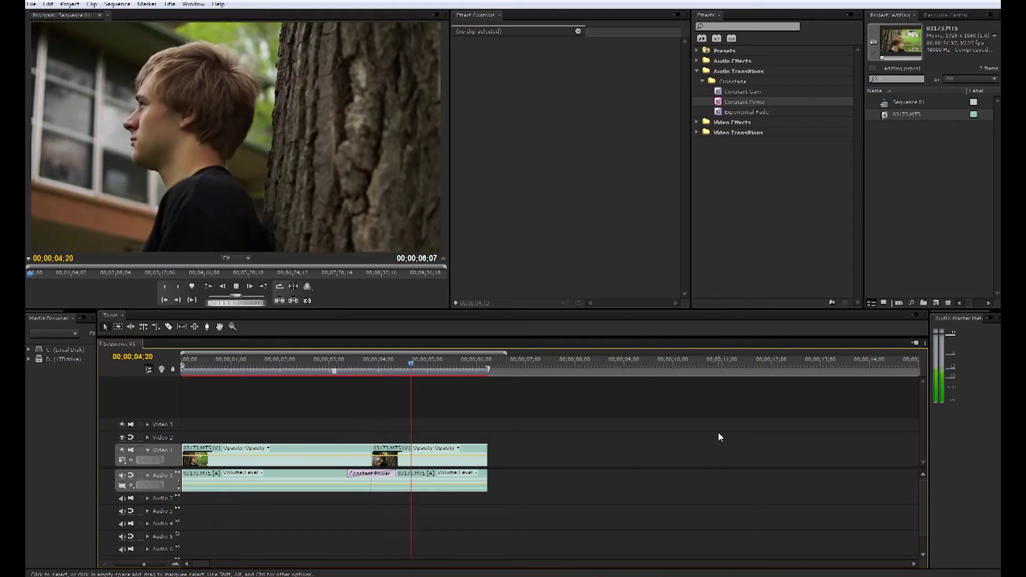
{"action": "key", "text": "space"}
{"action": "left_click_drag", "start_coordinate": [456, 361], "coordinate": [344, 442]}
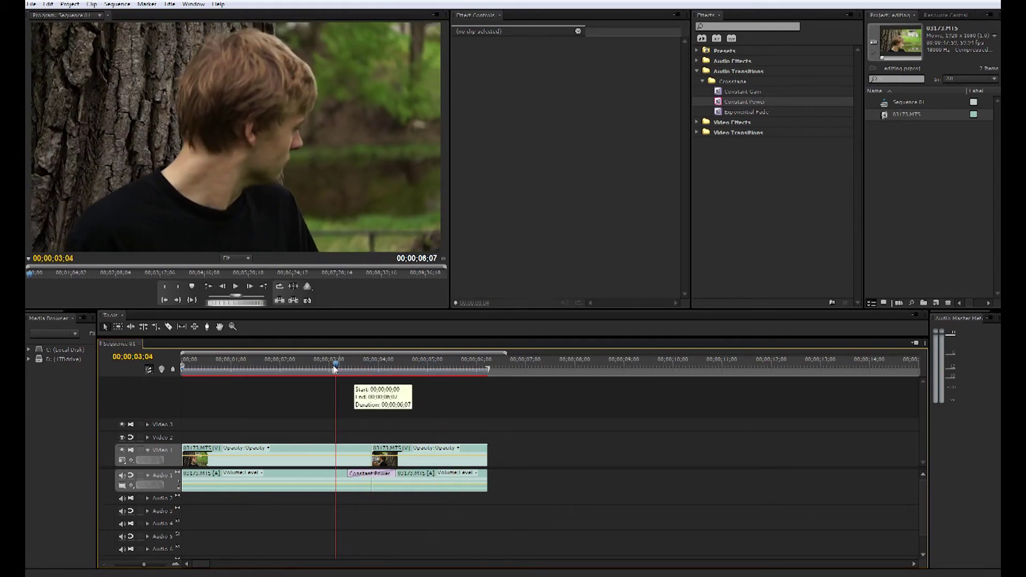
{"action": "mouse_move", "coordinate": [351, 370]}
{"action": "left_mouse_down"}
{"action": "mouse_move", "coordinate": [312, 386]}
{"action": "mouse_move", "coordinate": [342, 377]}
{"action": "left_mouse_up"}
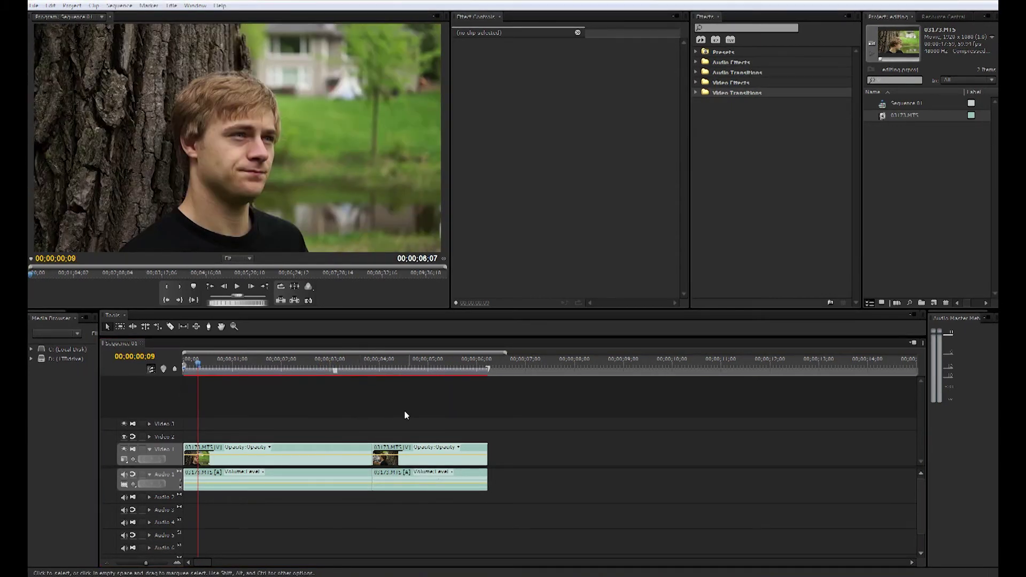
- Extend the work area bar to the end of the two-shot sequence
{"action": "left_click", "coordinate": [346, 363]}
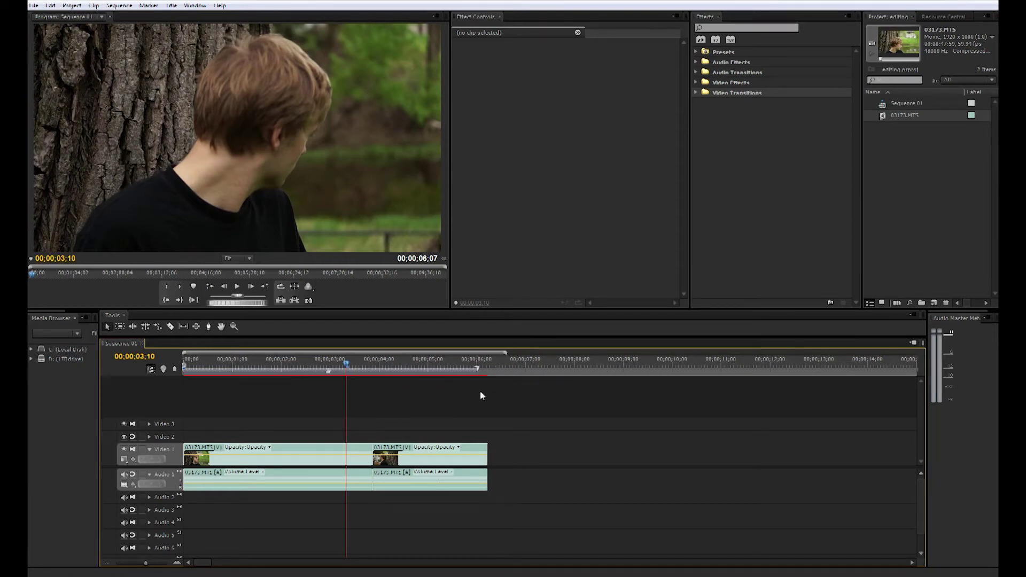
{"action": "left_click_drag", "start_coordinate": [480, 396], "coordinate": [495, 394]}
{"action": "left_click", "coordinate": [341, 362]}
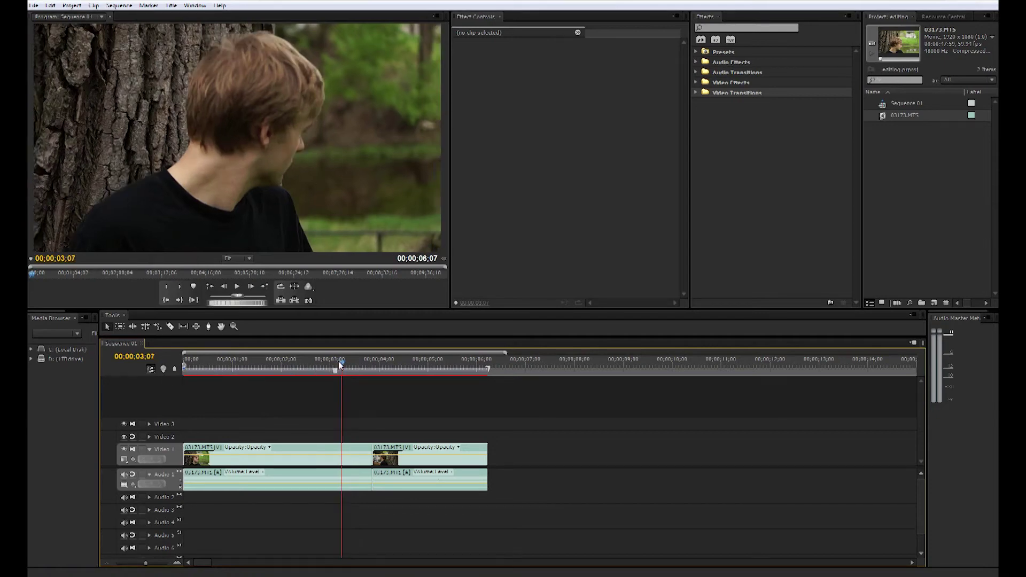
{"action": "left_click_drag", "start_coordinate": [338, 361], "coordinate": [322, 361]}
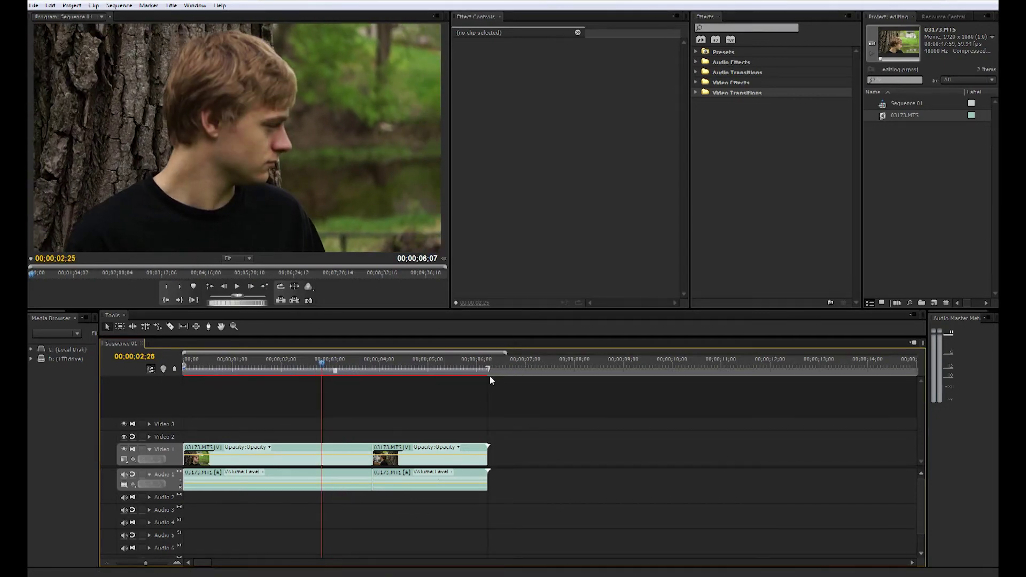
{"action": "left_click_drag", "start_coordinate": [493, 365], "coordinate": [477, 365]}
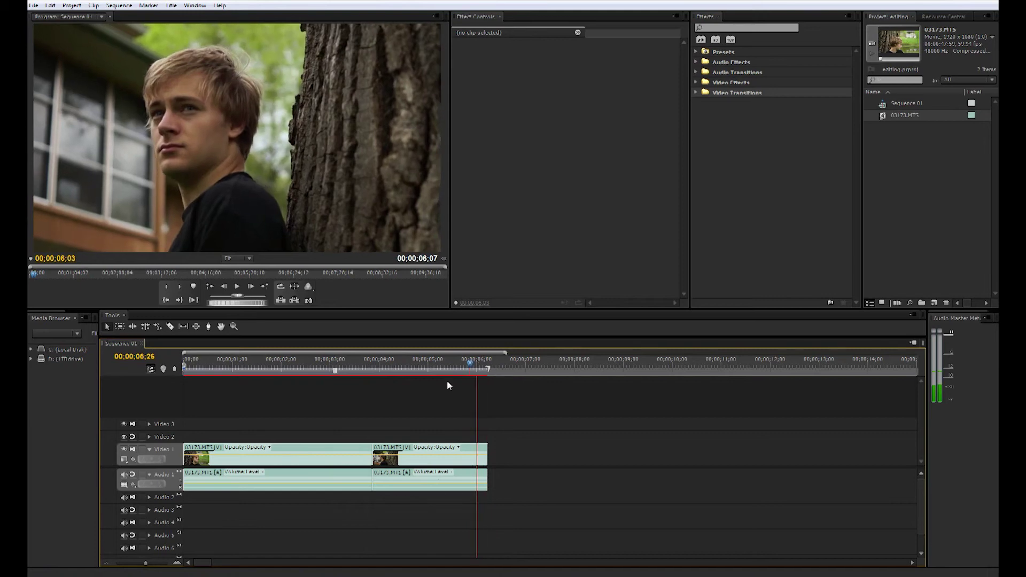
{"action": "left_click", "coordinate": [216, 364]}
{"action": "left_click", "coordinate": [132, 563]}
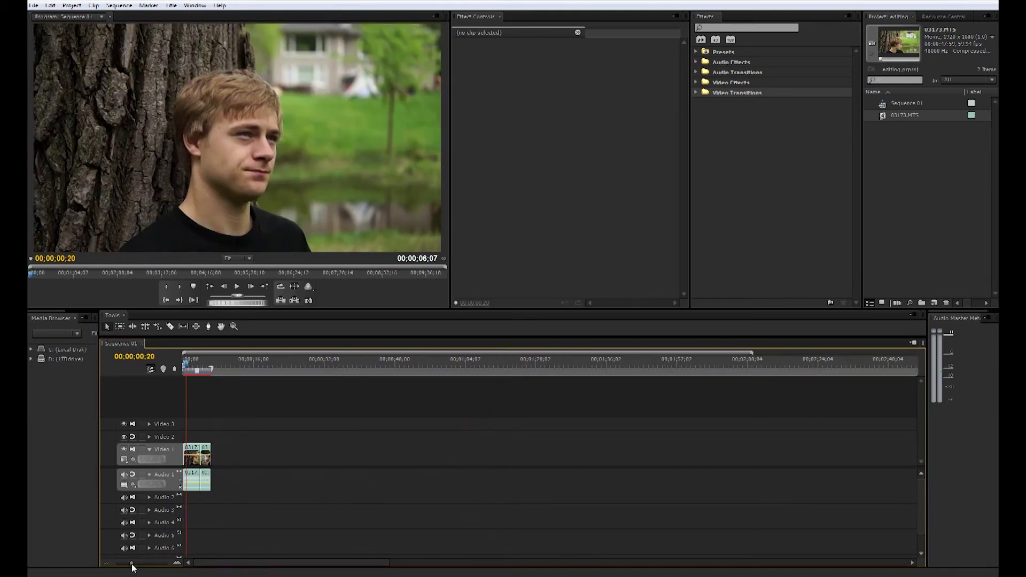
{"action": "left_click_drag", "start_coordinate": [132, 565], "coordinate": [142, 564]}
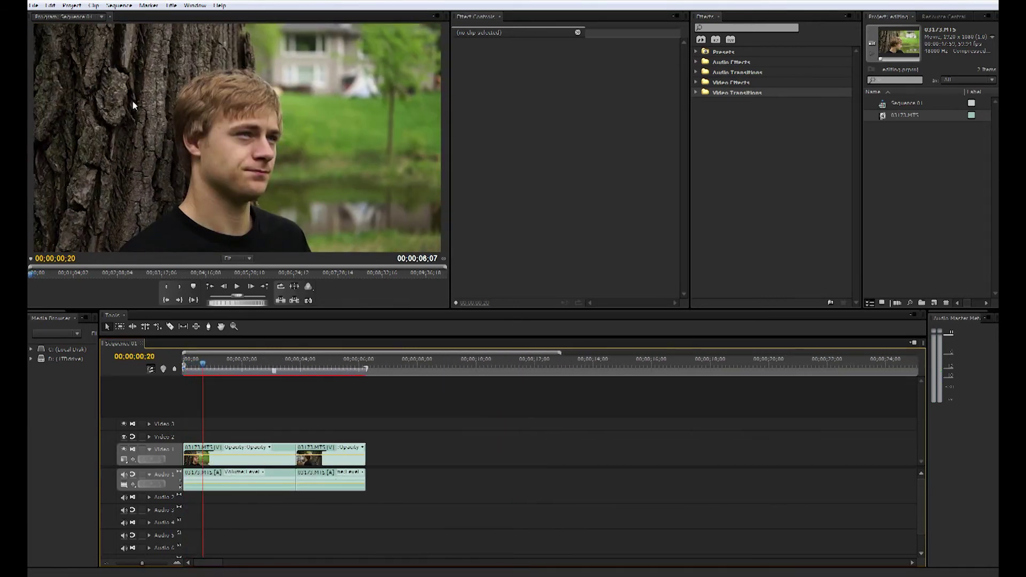
- Open the media export settings for Sequence 01 via File > Export > Media
{"action": "left_click", "coordinate": [33, 5]}
{"action": "mouse_move", "coordinate": [46, 245]}
{"action": "left_click", "coordinate": [207, 247]}
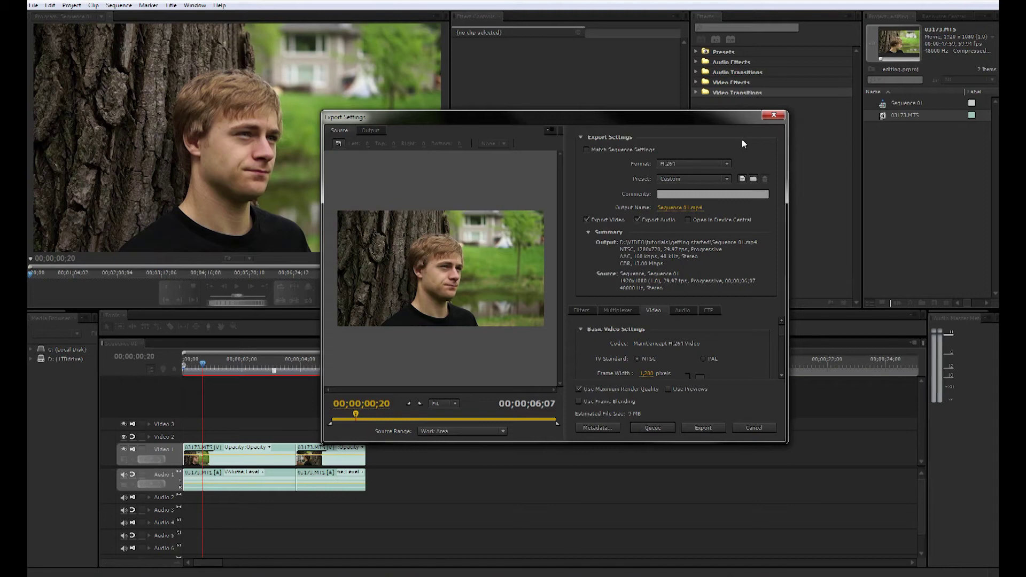
- Set the export format to H.264 with the HDTV 1080p 29.97 High Quality preset, then open the output name
{"action": "left_click", "coordinate": [728, 165]}
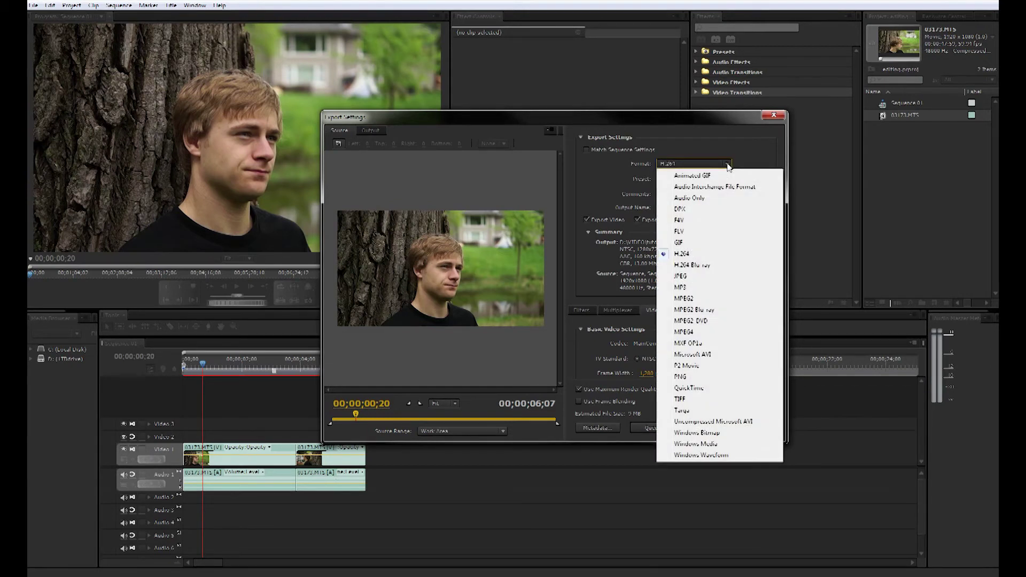
{"action": "left_click", "coordinate": [695, 255]}
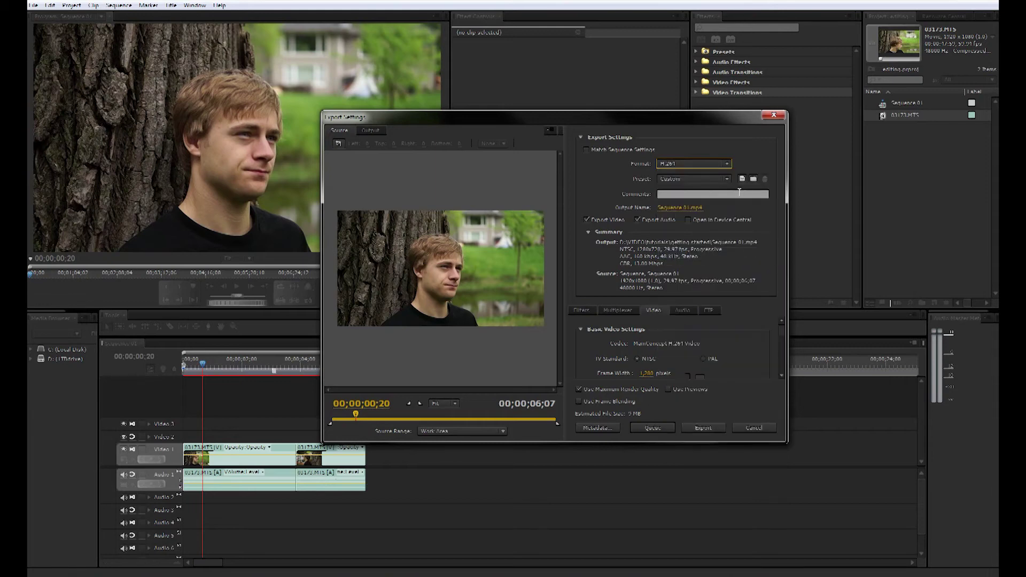
{"action": "left_click", "coordinate": [727, 179]}
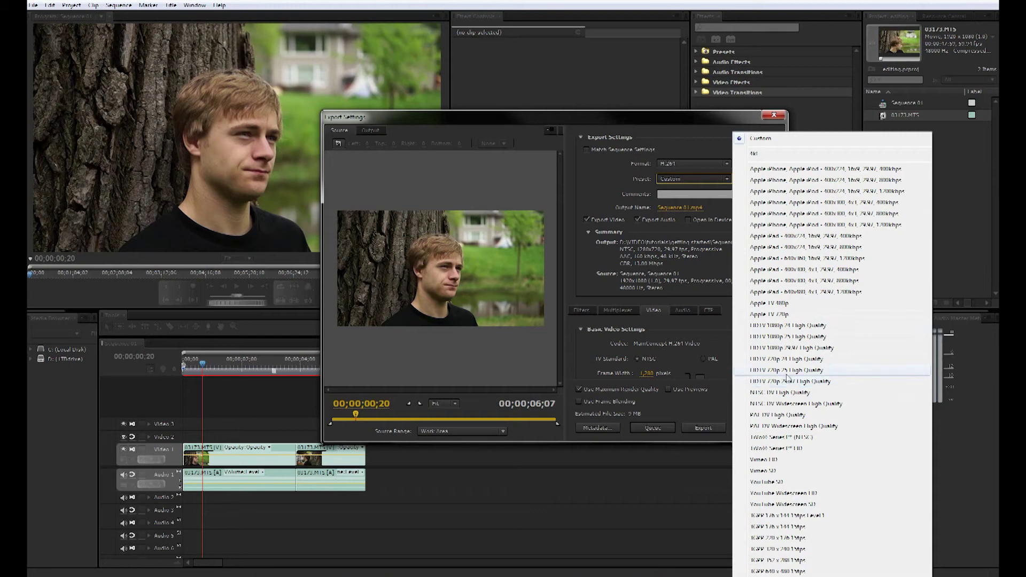
{"action": "left_click", "coordinate": [804, 348]}
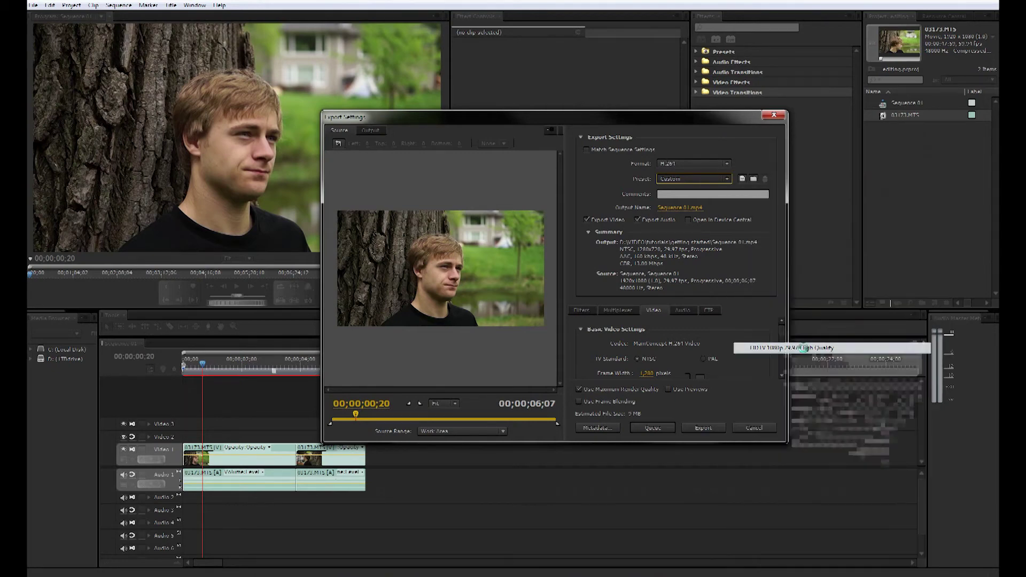
{"action": "left_click", "coordinate": [702, 208]}
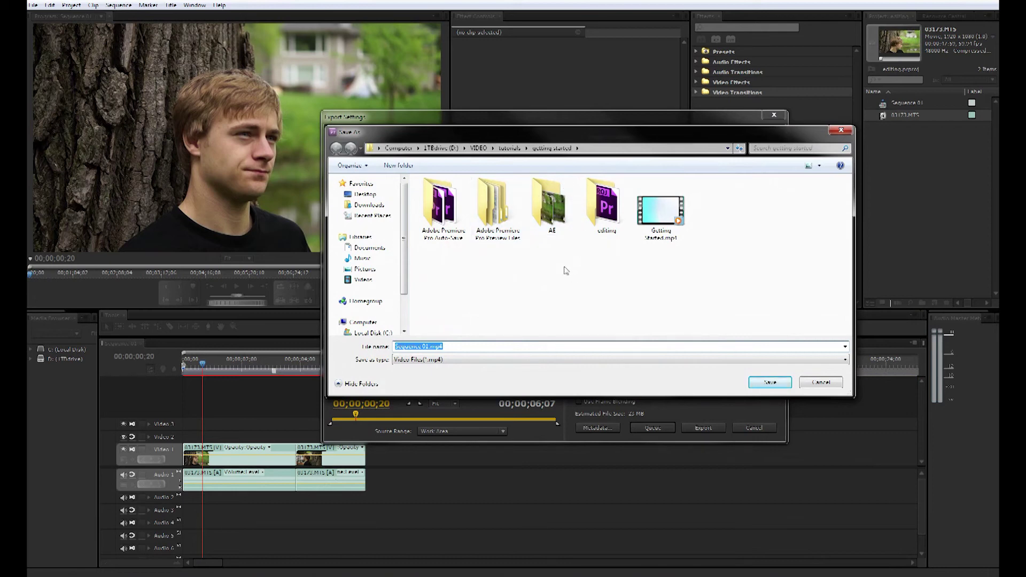
- Save the output as 'editing tutorial test.mp4' inside the editing folder
{"action": "left_click", "coordinate": [607, 234]}
{"action": "double_click", "coordinate": [608, 234]}
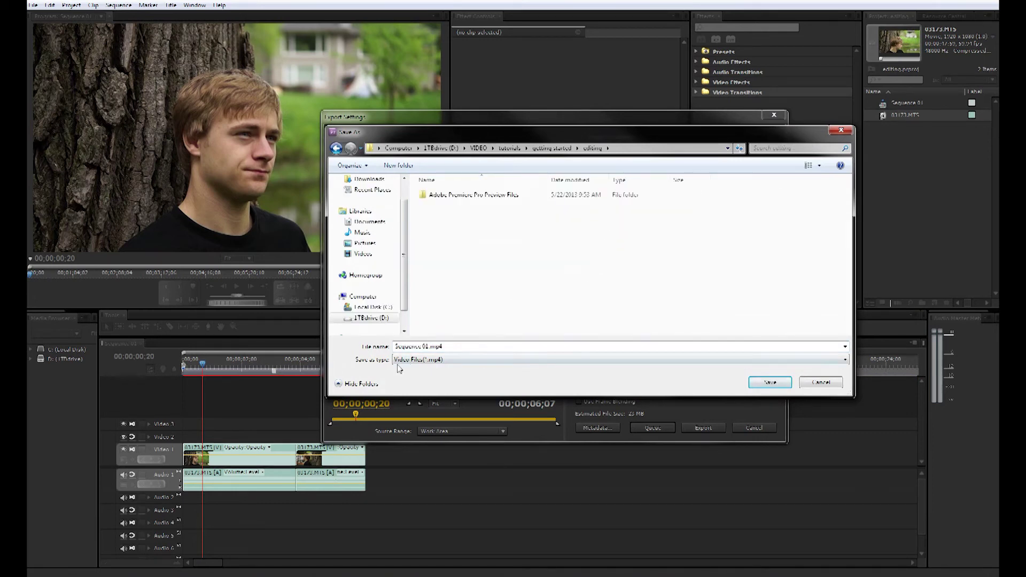
{"action": "type", "text": "editing t"}
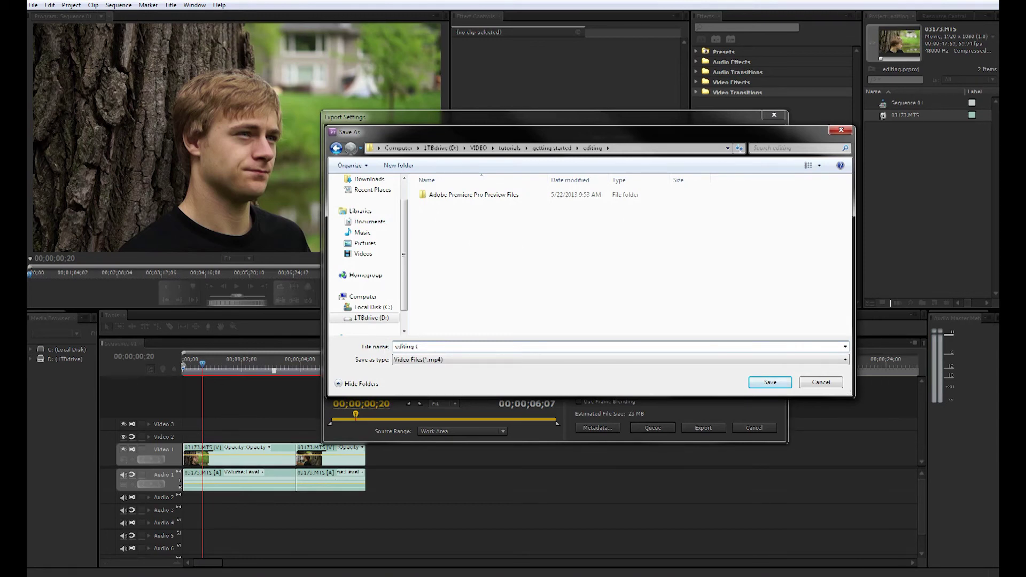
{"action": "type", "text": "utorial test"}
{"action": "left_click", "coordinate": [767, 382]}
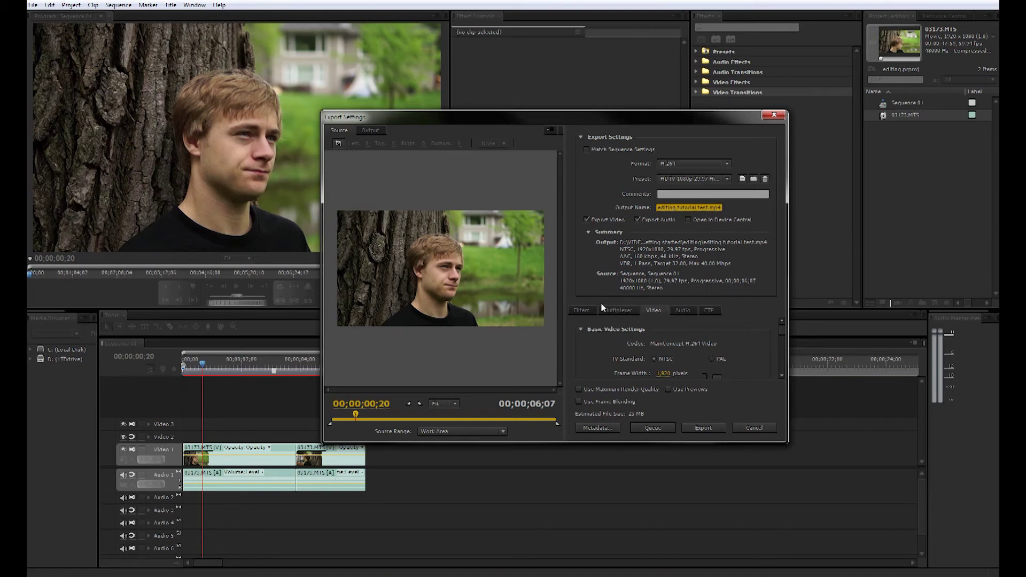
- Enlarge the Export Settings window and review the Frame Rate choices, keeping 29.97 fps
{"action": "scroll", "coordinate": [782, 337], "scroll_direction": "down", "scroll_amount": 2}
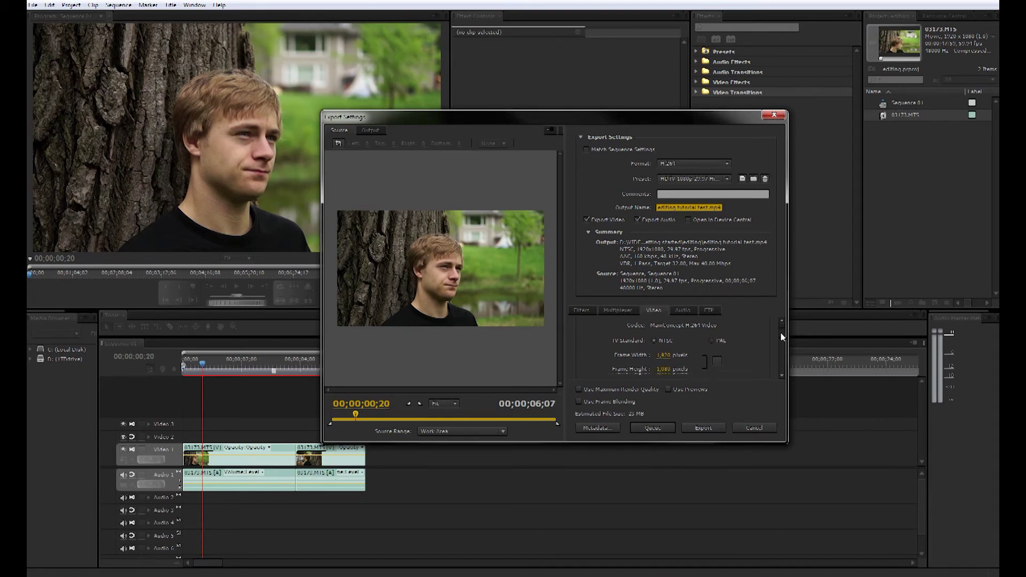
{"action": "left_click_drag", "start_coordinate": [787, 441], "coordinate": [827, 524]}
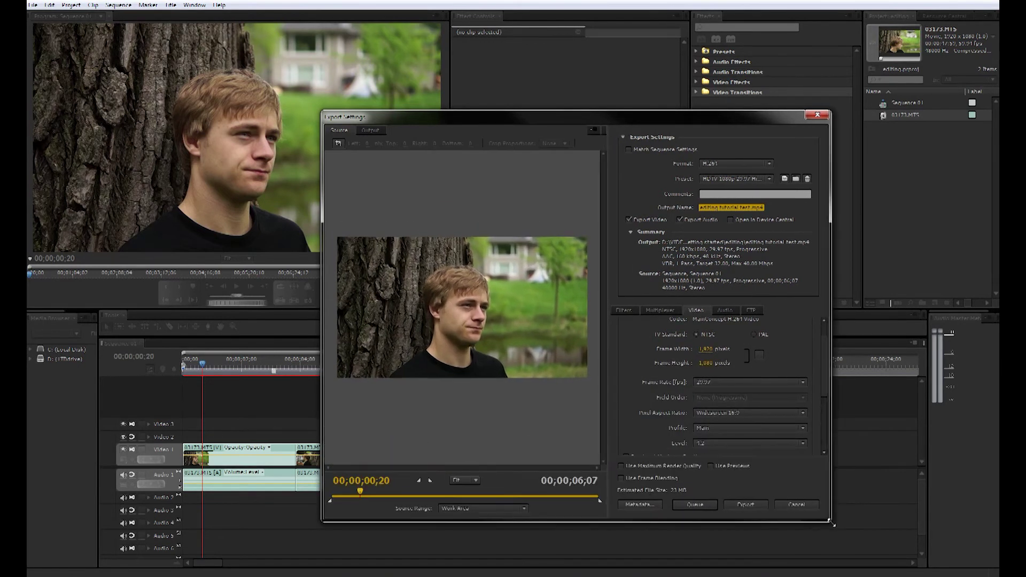
{"action": "scroll", "coordinate": [822, 359], "scroll_direction": "up", "scroll_amount": 2}
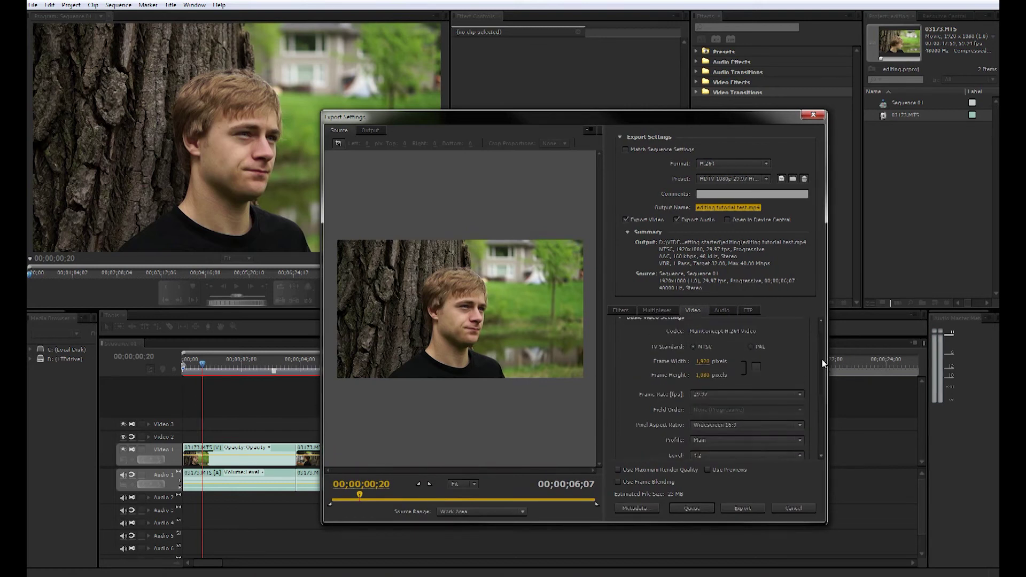
{"action": "scroll", "coordinate": [822, 358], "scroll_direction": "up", "scroll_amount": 1}
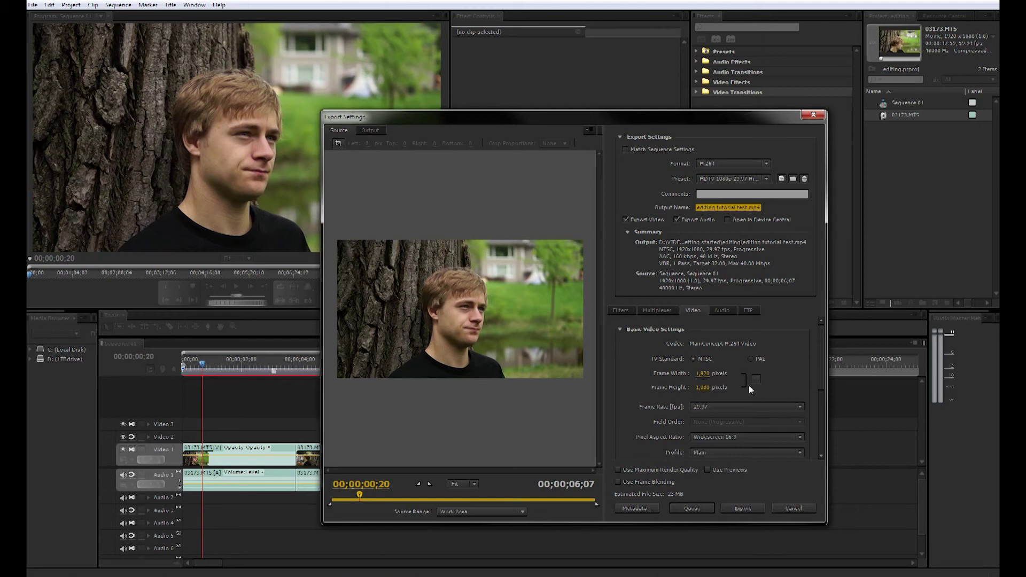
{"action": "scroll", "coordinate": [819, 385], "scroll_direction": "down", "scroll_amount": 2}
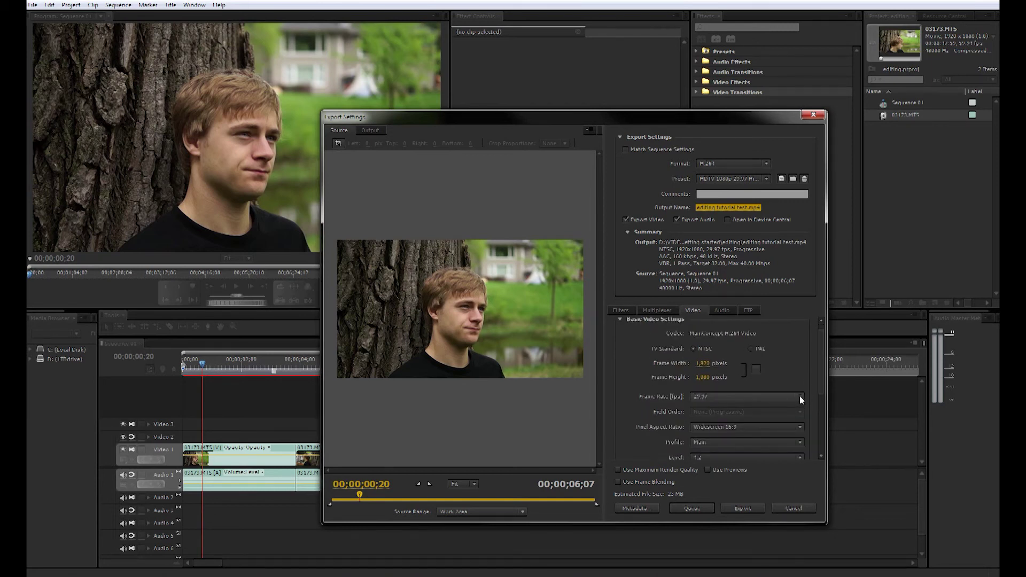
{"action": "left_click", "coordinate": [800, 396]}
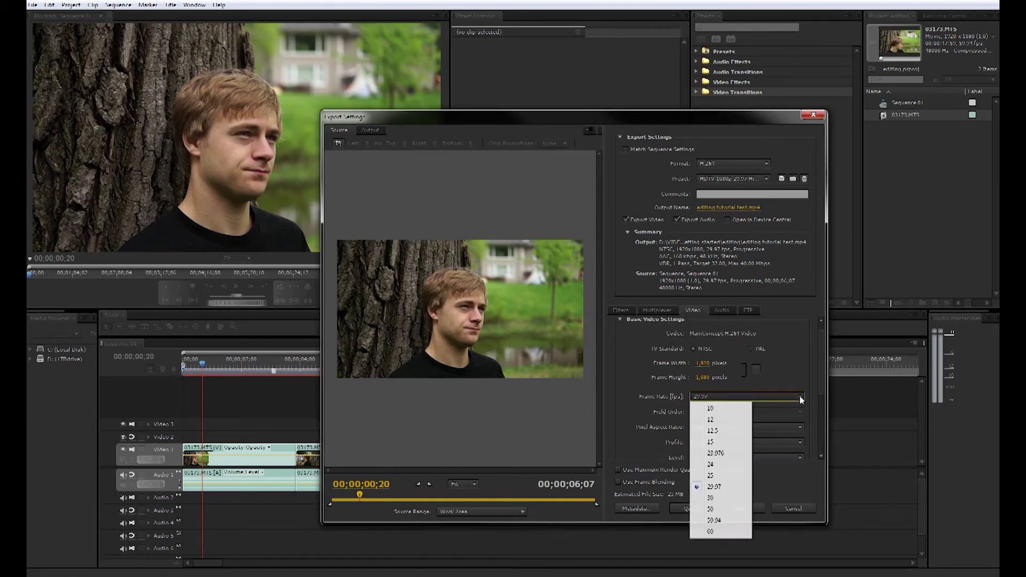
- Keep the 29.97 frame rate and tick Render at Maximum Depth in the Video settings
{"action": "left_click", "coordinate": [738, 490]}
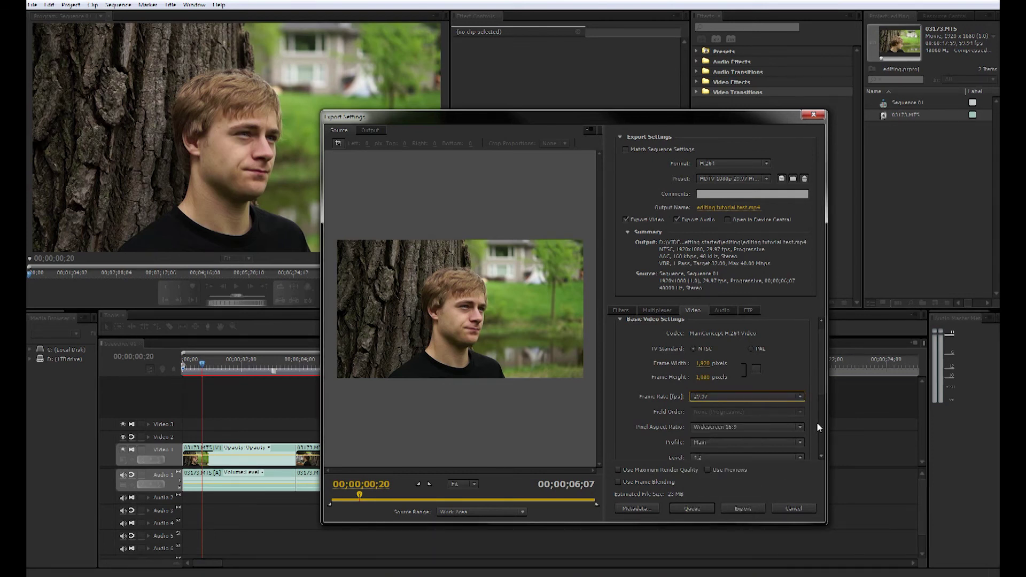
{"action": "scroll", "coordinate": [822, 411], "scroll_direction": "down", "scroll_amount": 3}
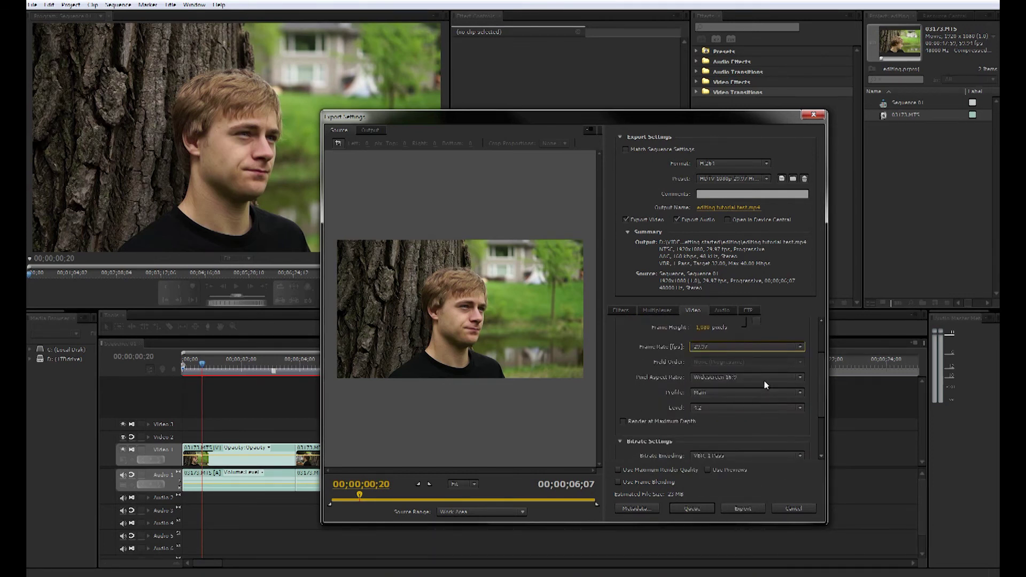
{"action": "scroll", "coordinate": [804, 393], "scroll_direction": "down", "scroll_amount": 2}
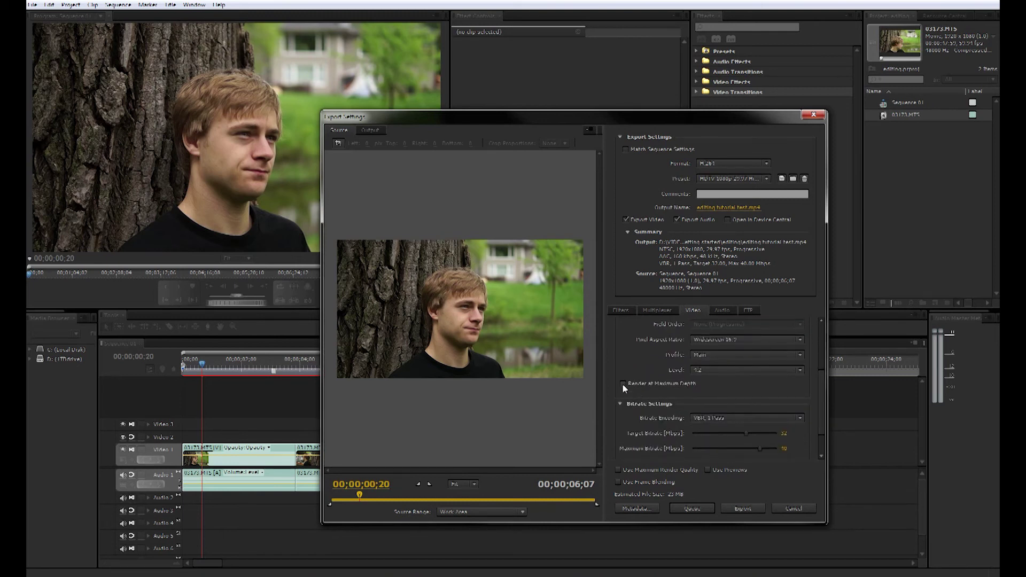
{"action": "left_click", "coordinate": [623, 383]}
{"action": "scroll", "coordinate": [823, 396], "scroll_direction": "down", "scroll_amount": 2}
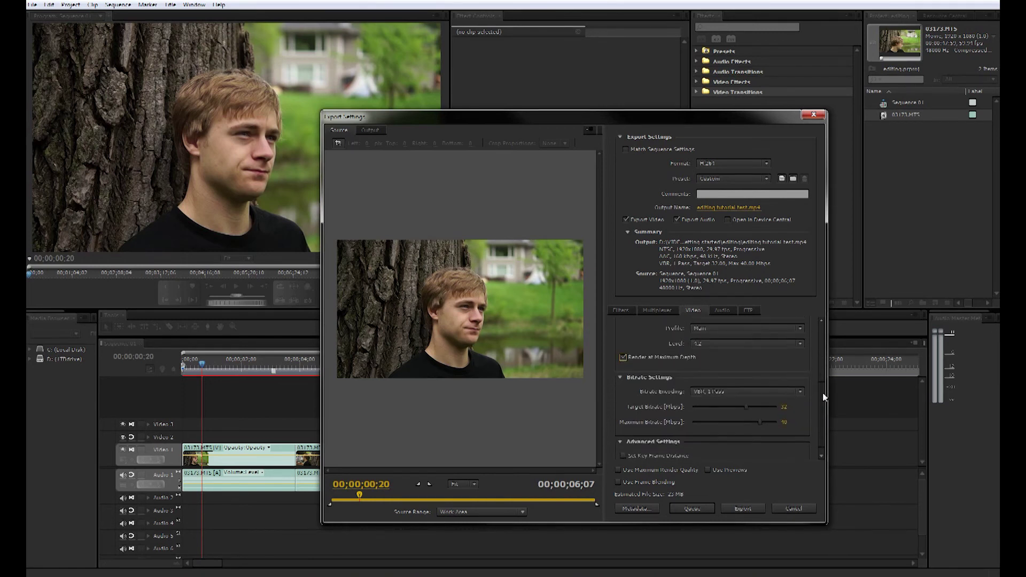
{"action": "scroll", "coordinate": [824, 397], "scroll_direction": "up", "scroll_amount": 1}
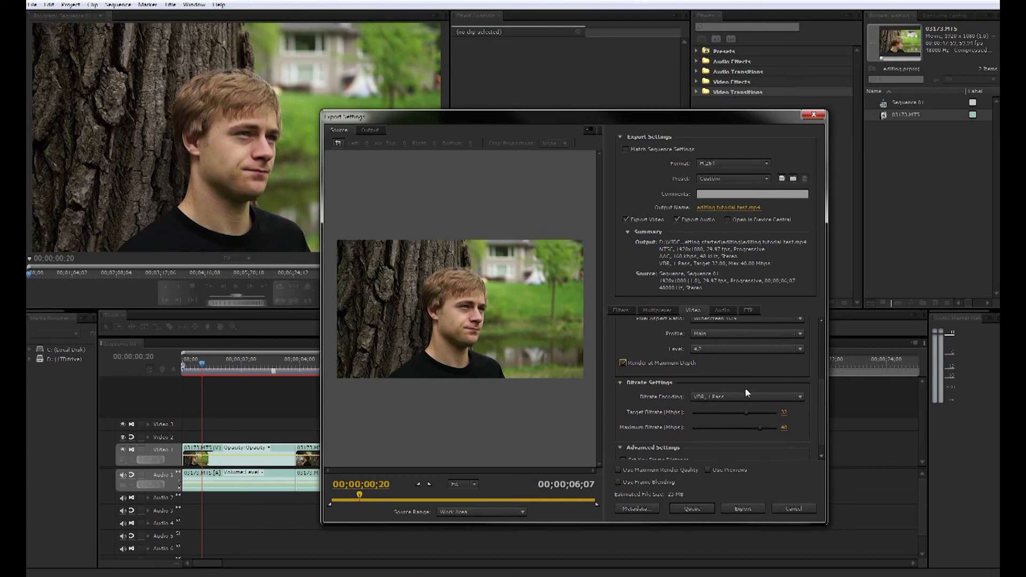
{"action": "scroll", "coordinate": [819, 382], "scroll_direction": "down", "scroll_amount": 2}
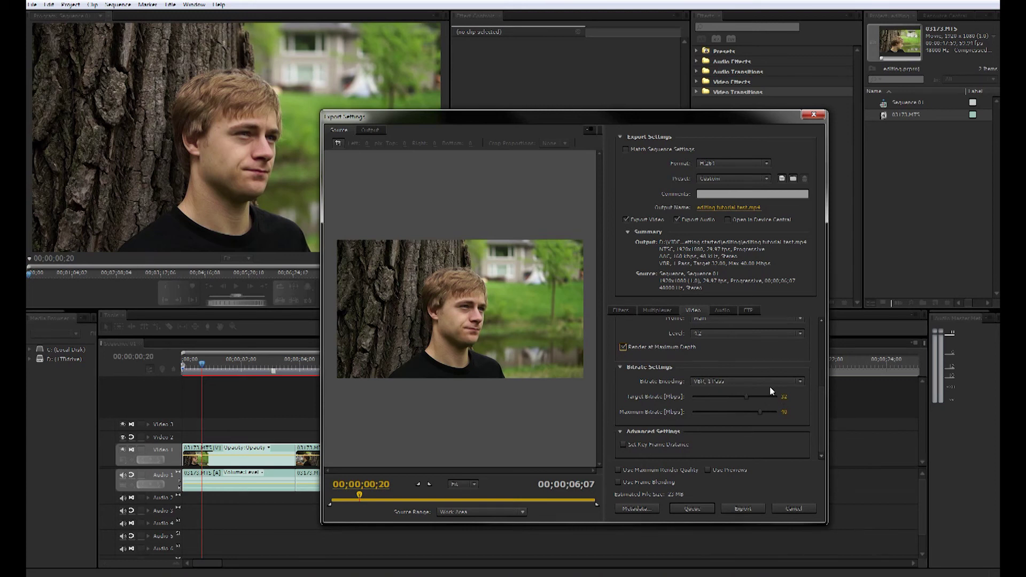
- Switch bitrate encoding to CBR at 24 Mbps and tick Use Maximum Render Quality
{"action": "left_click", "coordinate": [803, 383]}
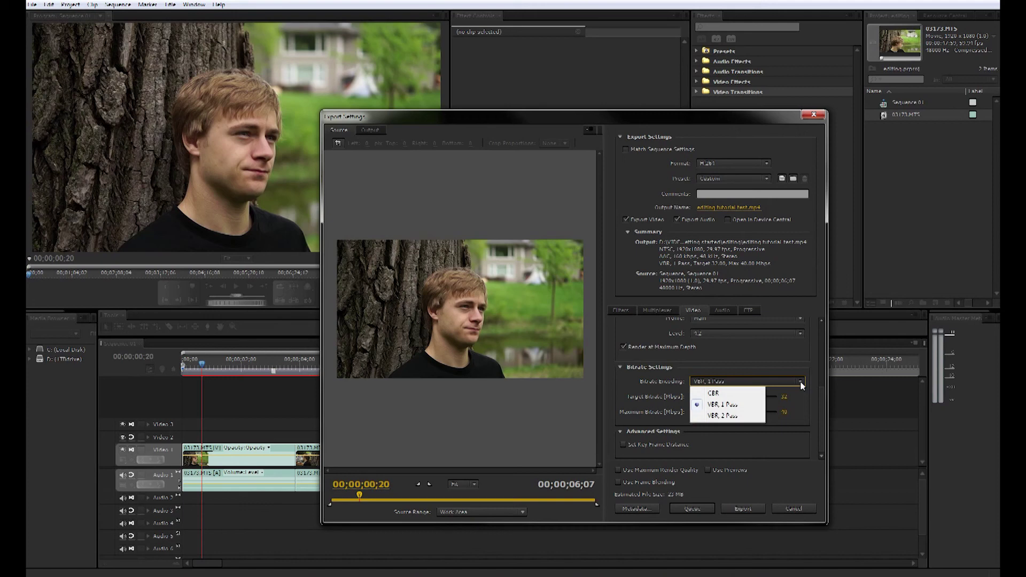
{"action": "left_click", "coordinate": [727, 394]}
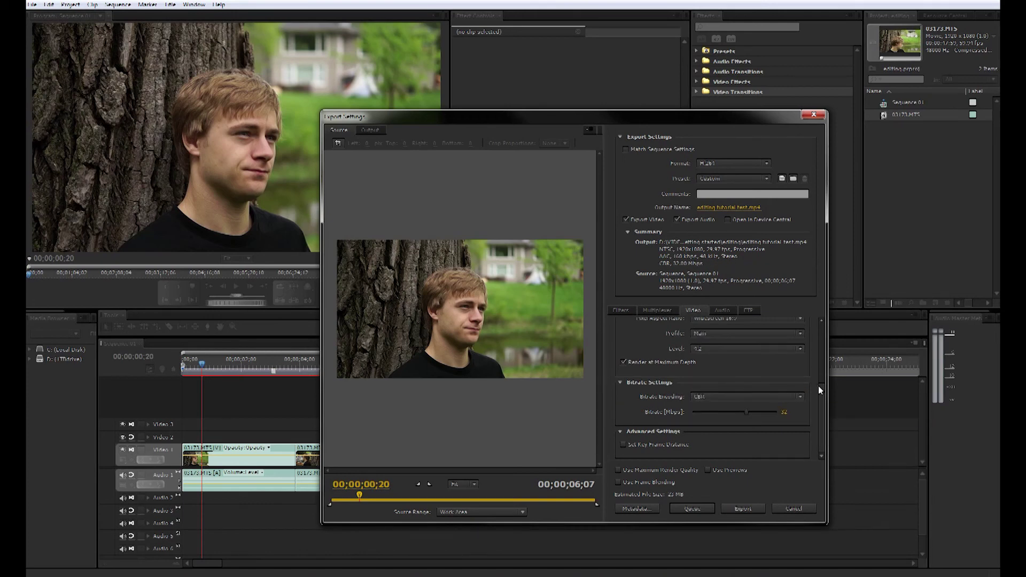
{"action": "left_click", "coordinate": [784, 412]}
{"action": "key", "text": "Return"}
{"action": "left_click_drag", "start_coordinate": [733, 413], "coordinate": [758, 413]}
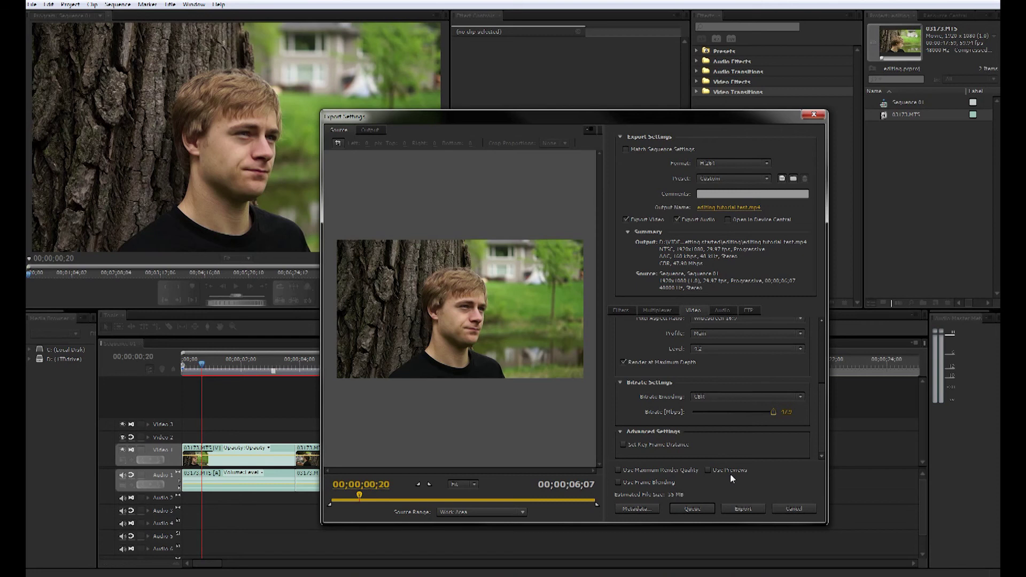
{"action": "left_click_drag", "start_coordinate": [773, 412], "coordinate": [739, 418]}
{"action": "left_click_drag", "start_coordinate": [733, 421], "coordinate": [732, 421]}
{"action": "type", "text": "24"}
{"action": "mouse_move", "coordinate": [822, 412]}
{"action": "left_mouse_down"}
{"action": "mouse_move", "coordinate": [823, 352]}
{"action": "mouse_move", "coordinate": [815, 411]}
{"action": "left_mouse_up"}
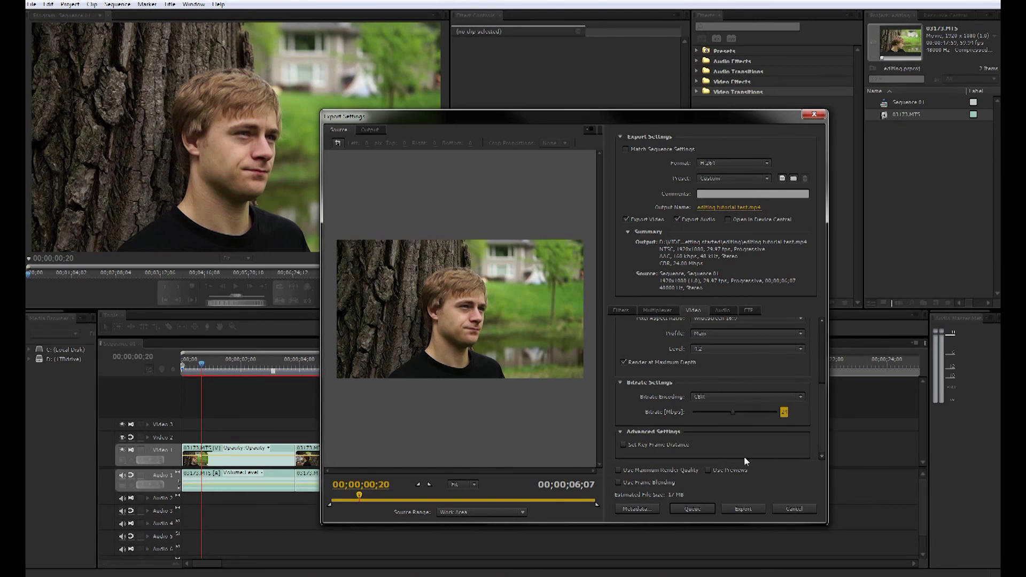
{"action": "left_click", "coordinate": [619, 470]}
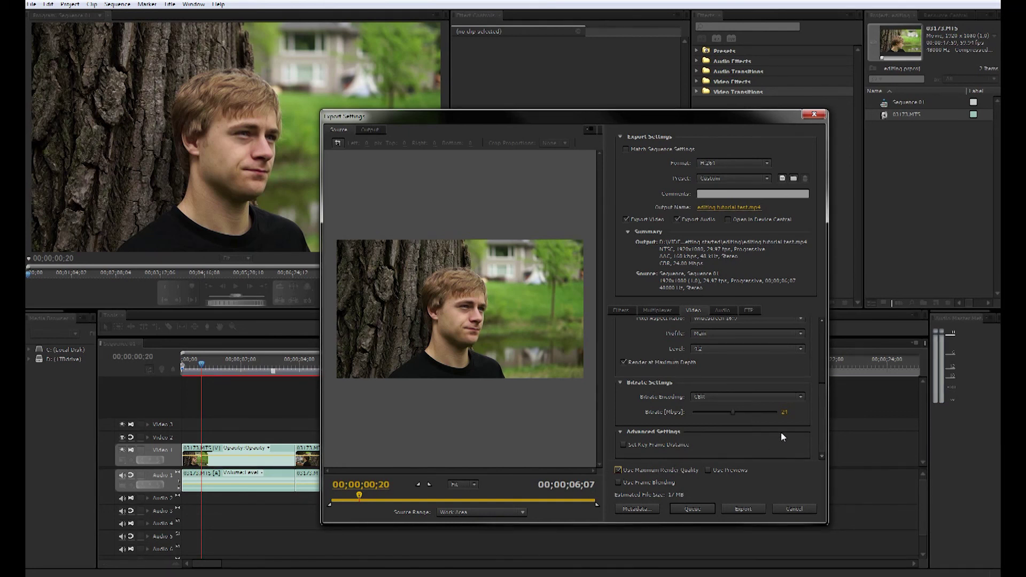
- Export Sequence 01 to editing tutorial test.mp4
{"action": "left_click", "coordinate": [743, 509]}
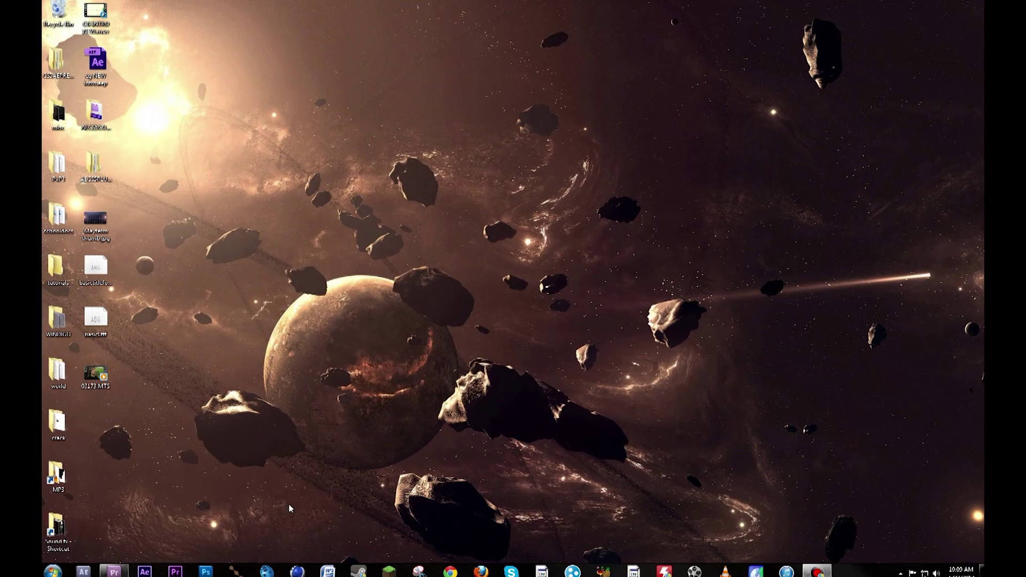
- Open the VIDEO folder on the D: drive from Computer
{"action": "left_click", "coordinate": [56, 569]}
{"action": "left_click", "coordinate": [201, 450]}
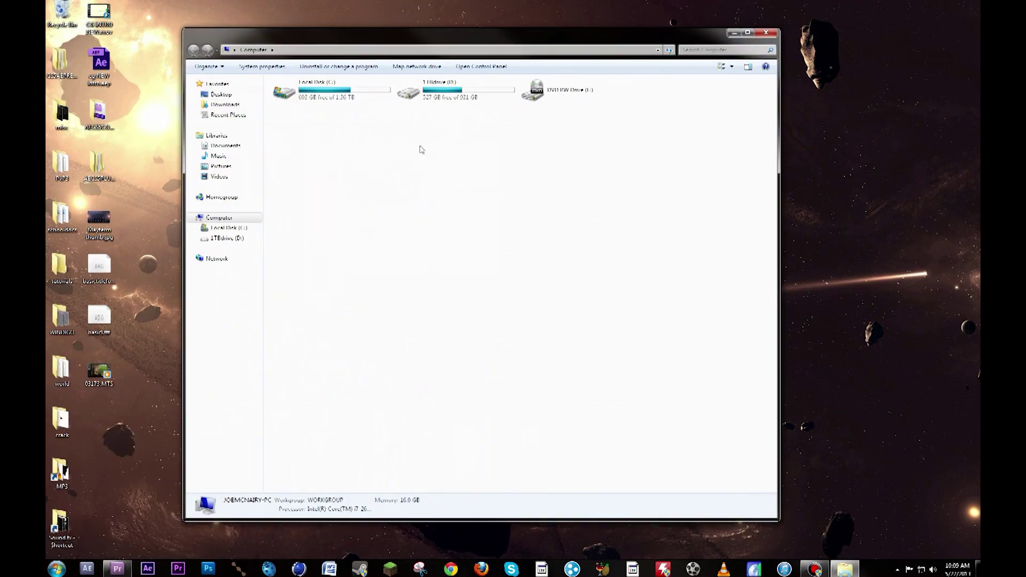
{"action": "double_click", "coordinate": [425, 104]}
{"action": "double_click", "coordinate": [344, 126]}
{"action": "left_click", "coordinate": [385, 258]}
{"action": "scroll", "coordinate": [374, 321], "scroll_direction": "down", "scroll_amount": 16}
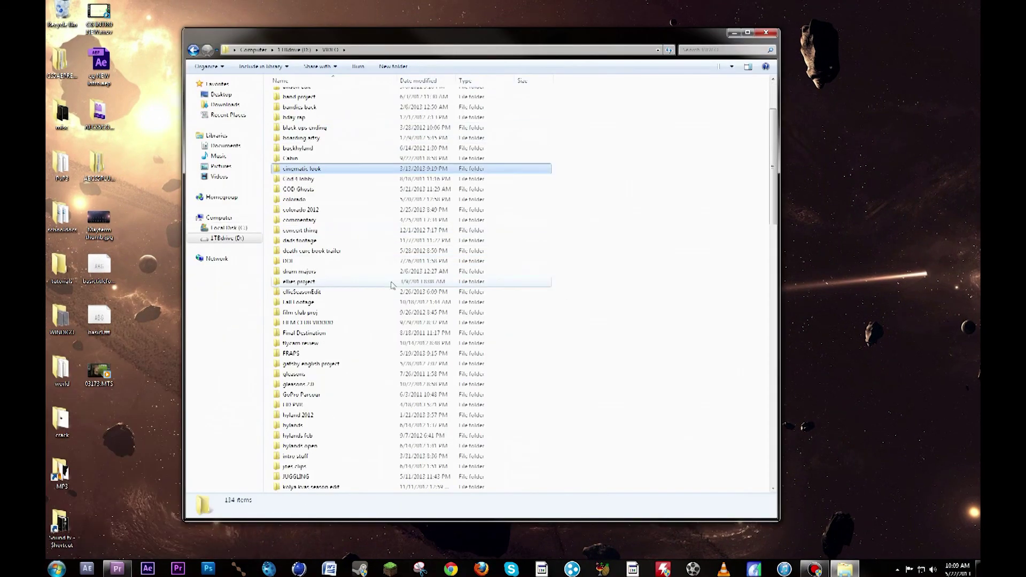
{"action": "scroll", "coordinate": [350, 389], "scroll_direction": "down", "scroll_amount": 2}
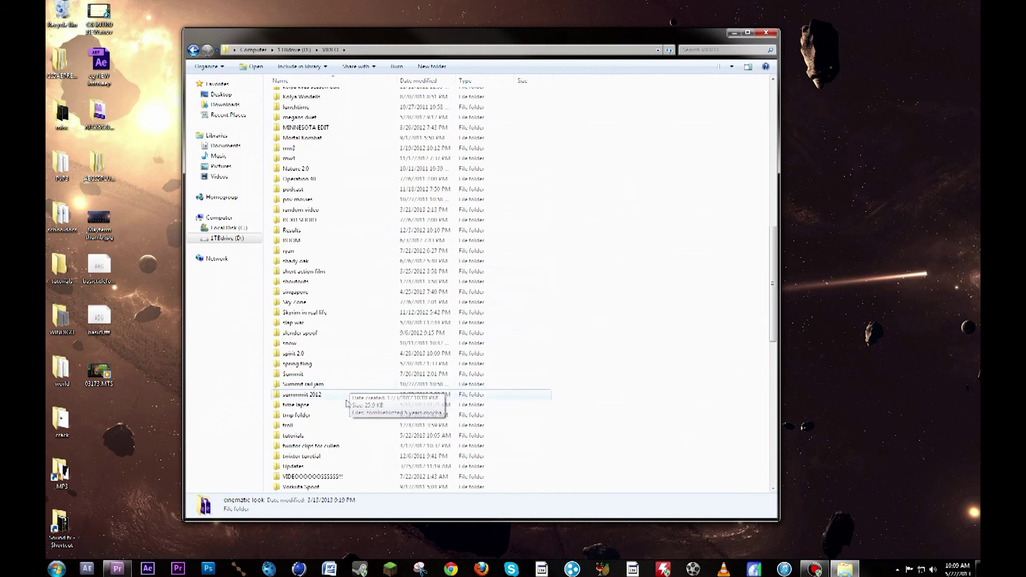
- Go into tutorials > getting started > editing and play editing tutorial test.mp4
{"action": "double_click", "coordinate": [354, 431]}
{"action": "double_click", "coordinate": [359, 125]}
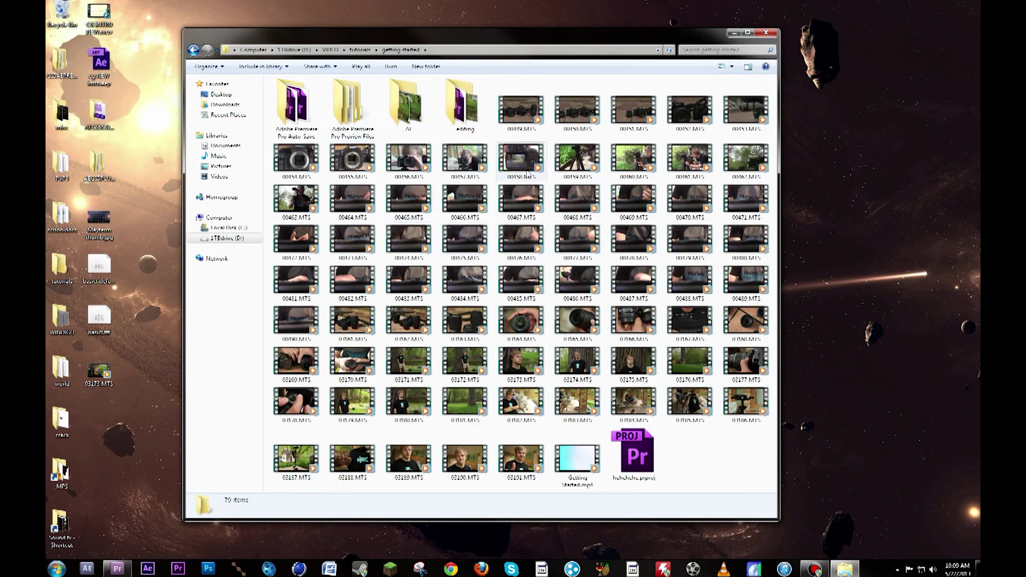
{"action": "double_click", "coordinate": [461, 106]}
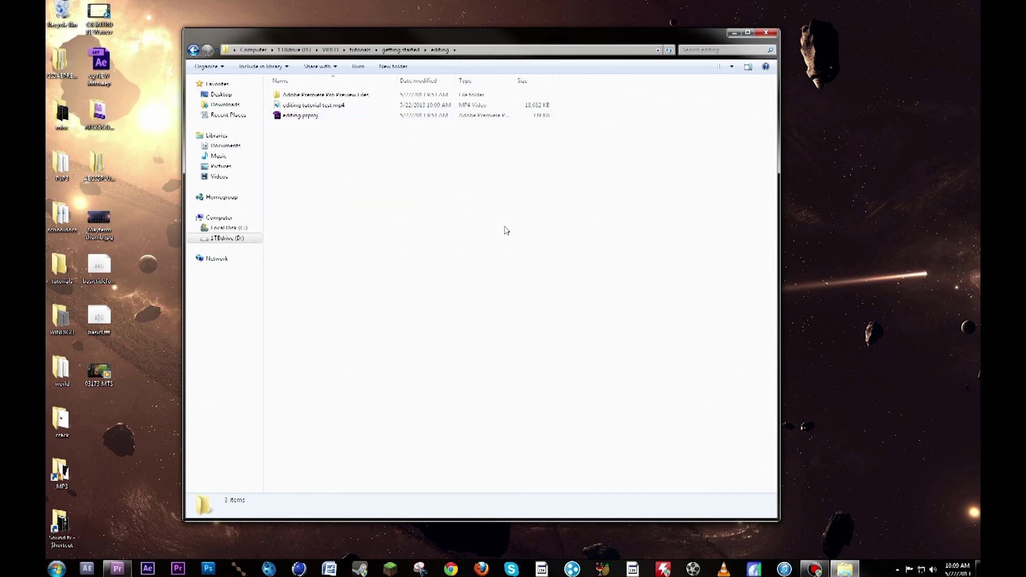
{"action": "double_click", "coordinate": [373, 105]}
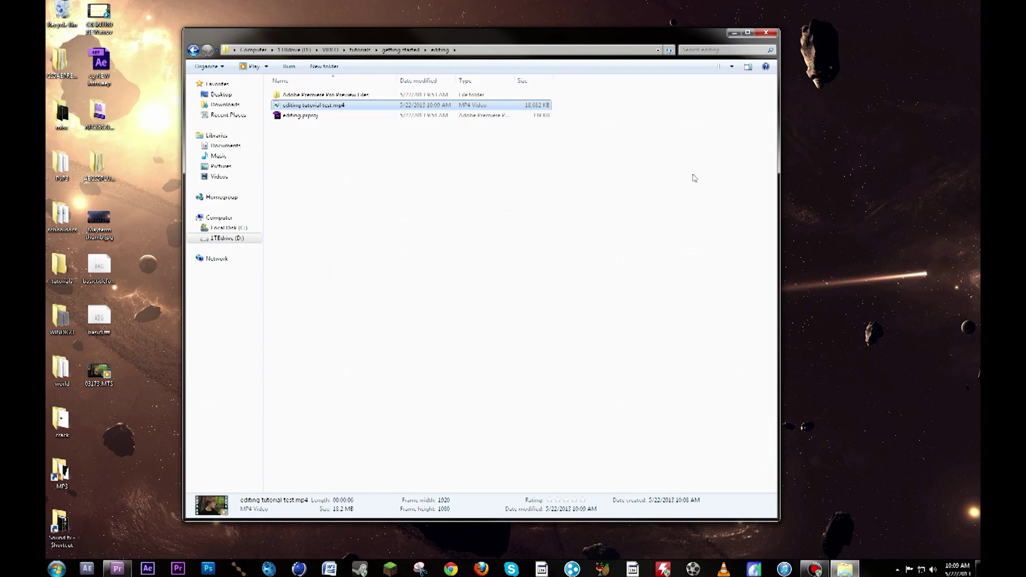
{"action": "left_click", "coordinate": [641, 194]}
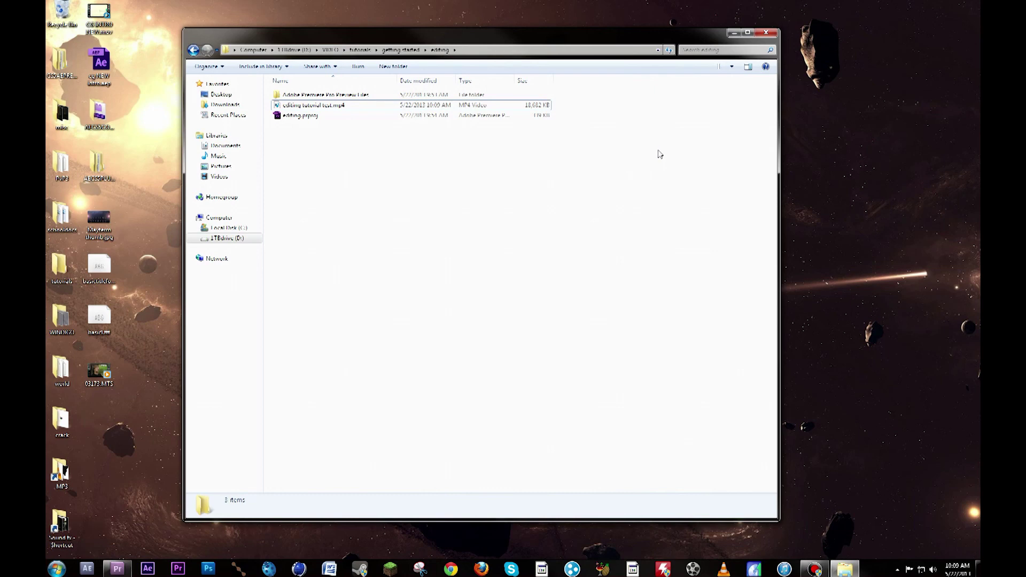